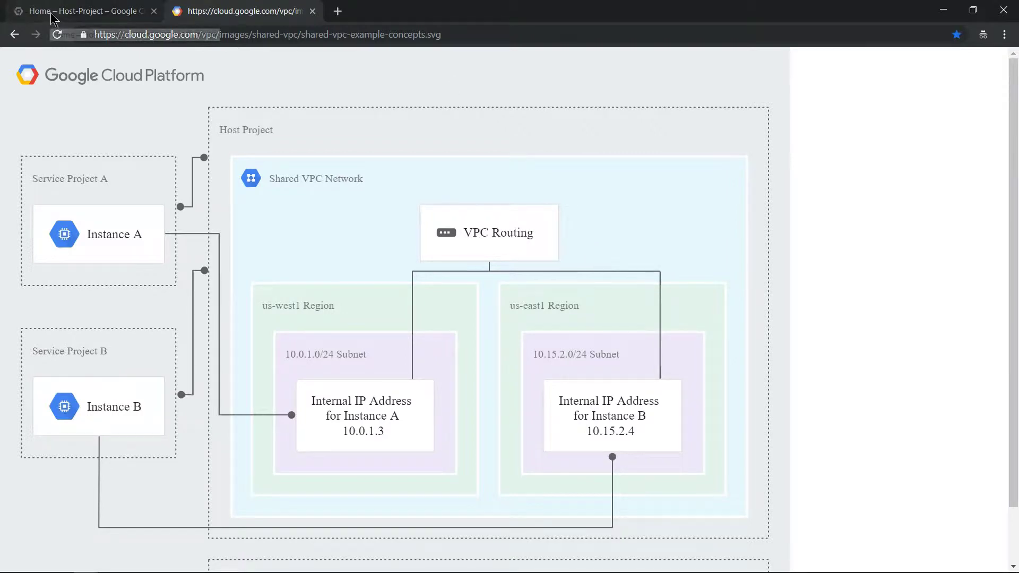
- Compare the Shared VPC diagram with the console's list of Host-Project and both service projects
left_click(84, 12)
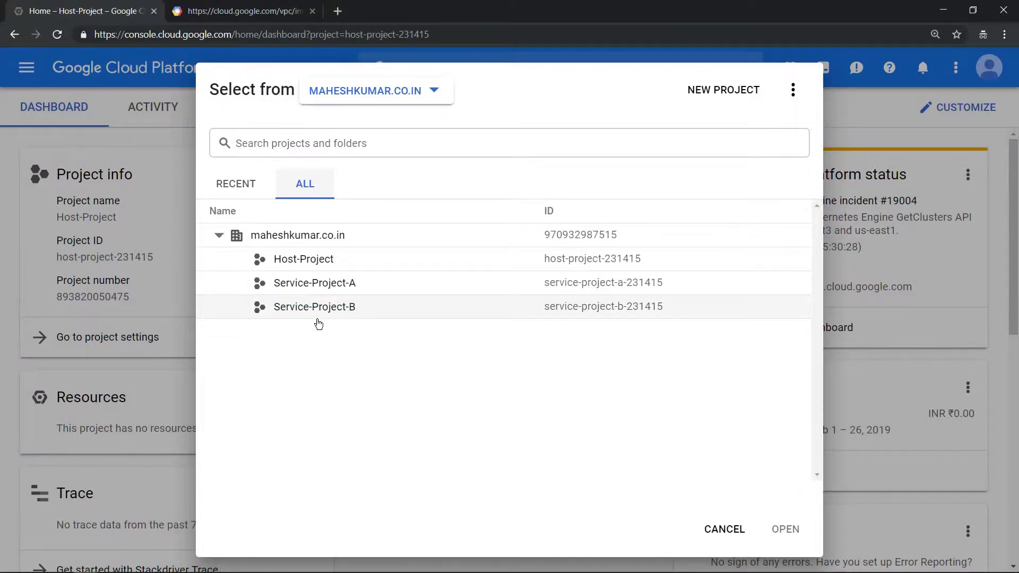
left_click(213, 10)
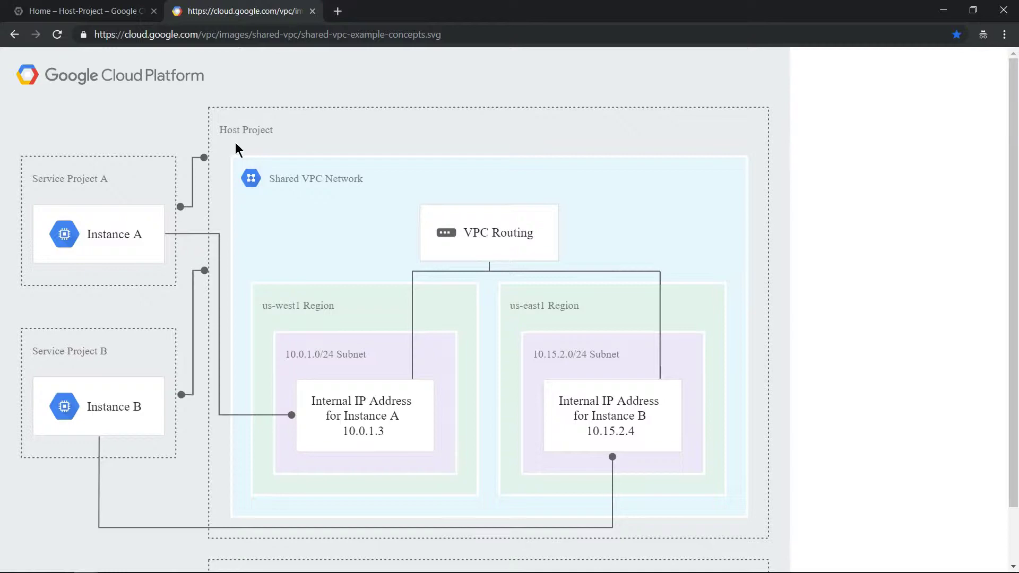
left_click(80, 10)
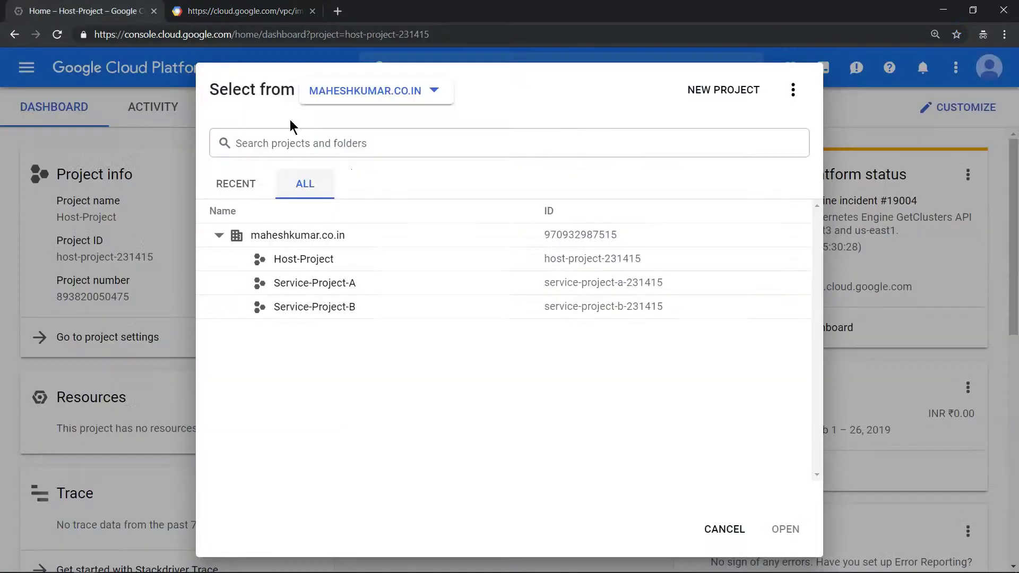
- Open Host-Project's VPC networks, confirm both service projects have none, then return to Host-Project
left_click(317, 263)
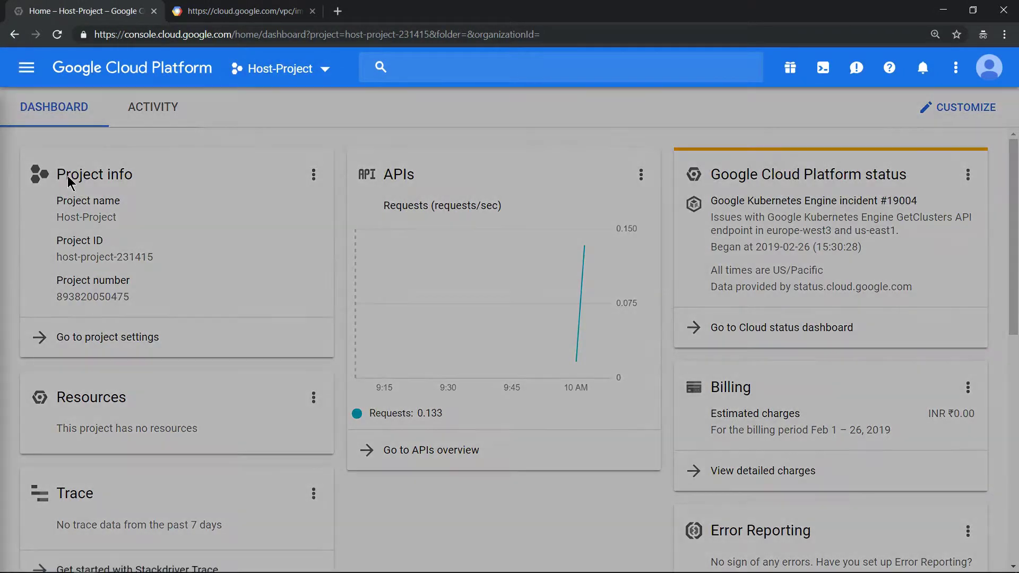
left_click(273, 160)
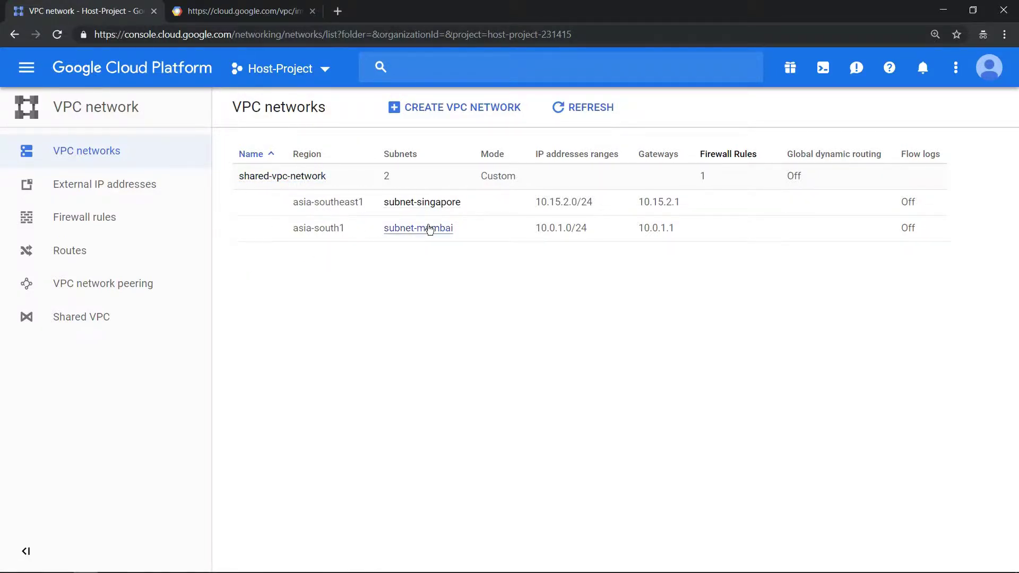
left_click(322, 71)
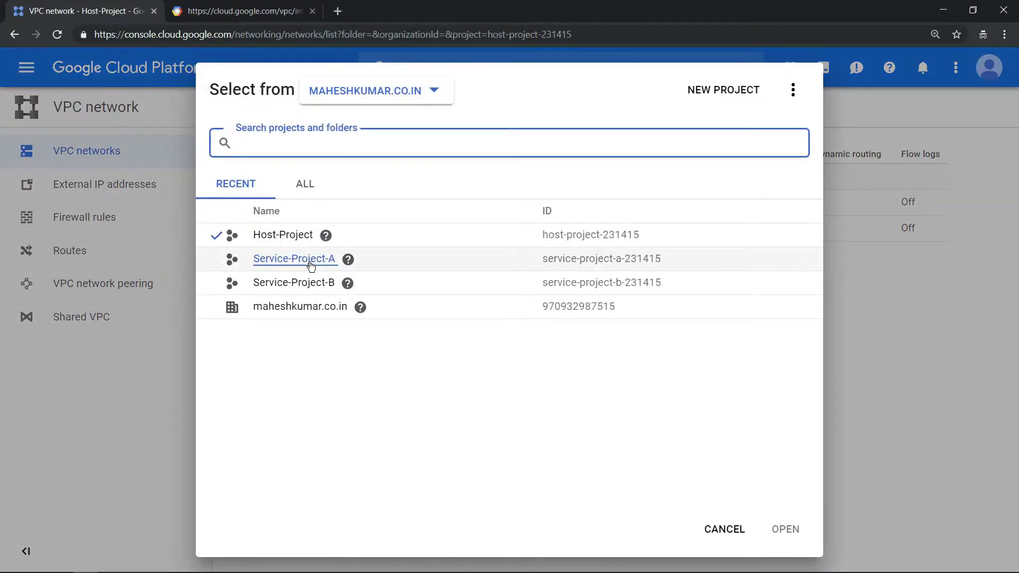
left_click(312, 260)
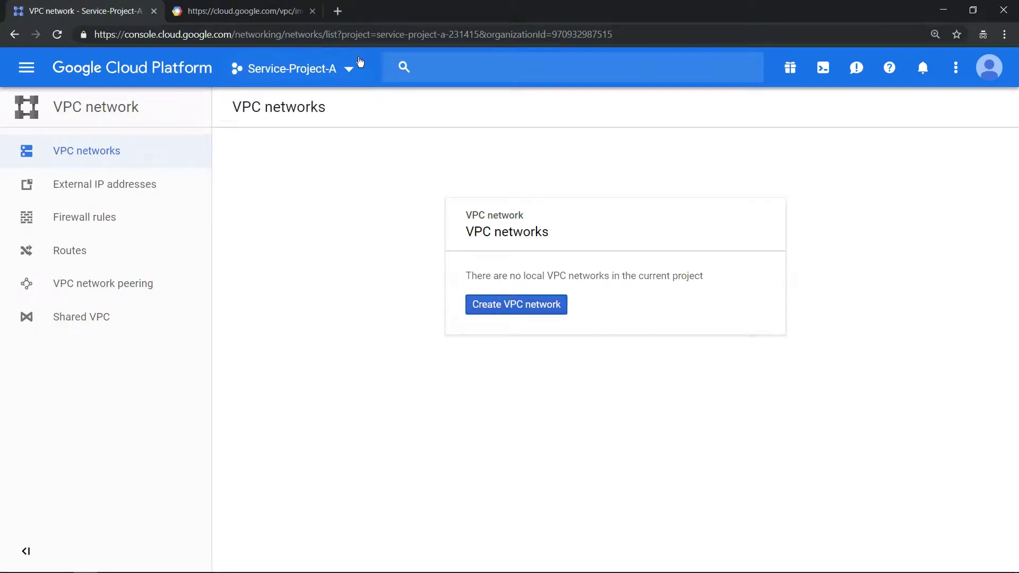
left_click(347, 72)
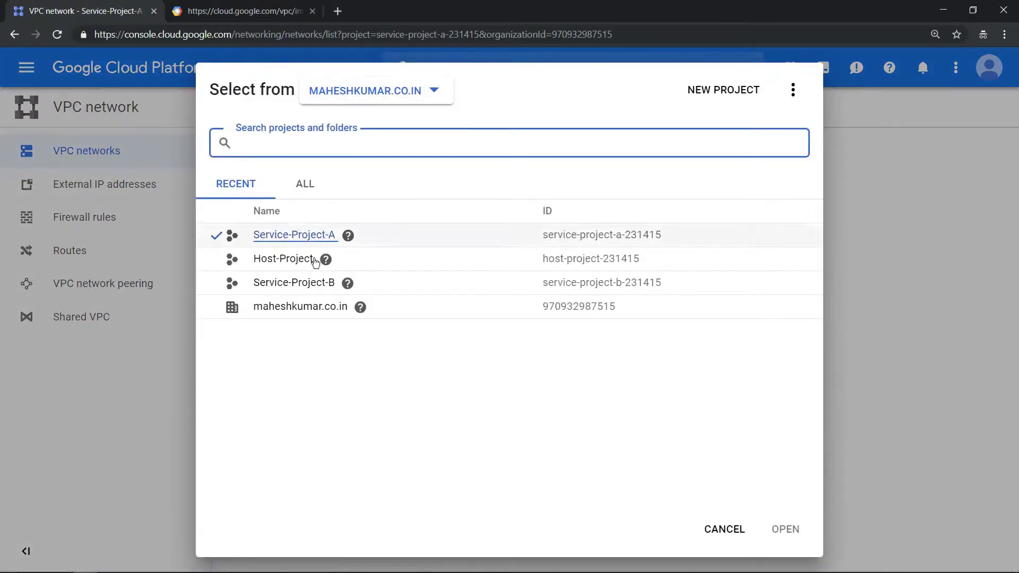
left_click(312, 283)
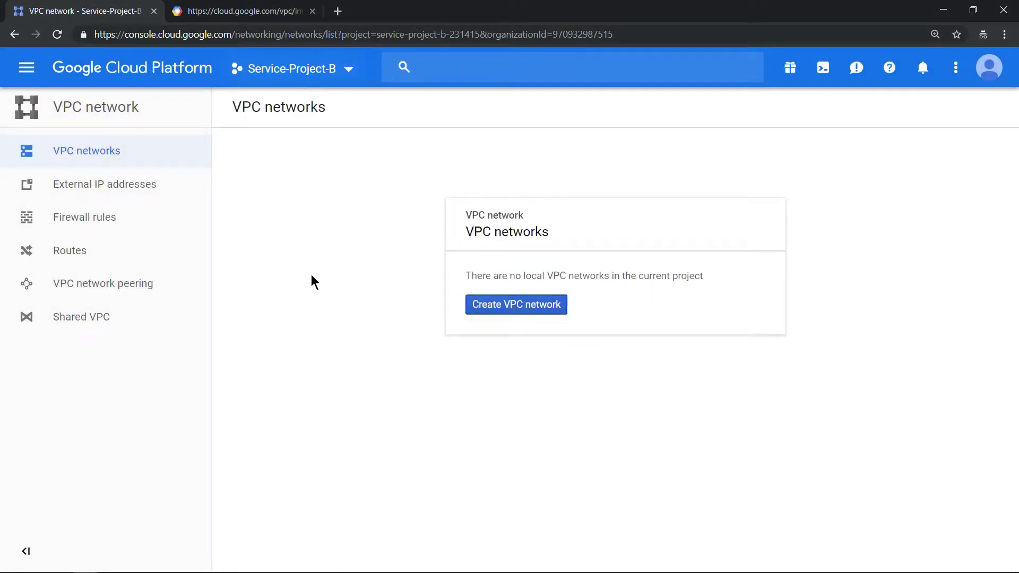
left_click(344, 70)
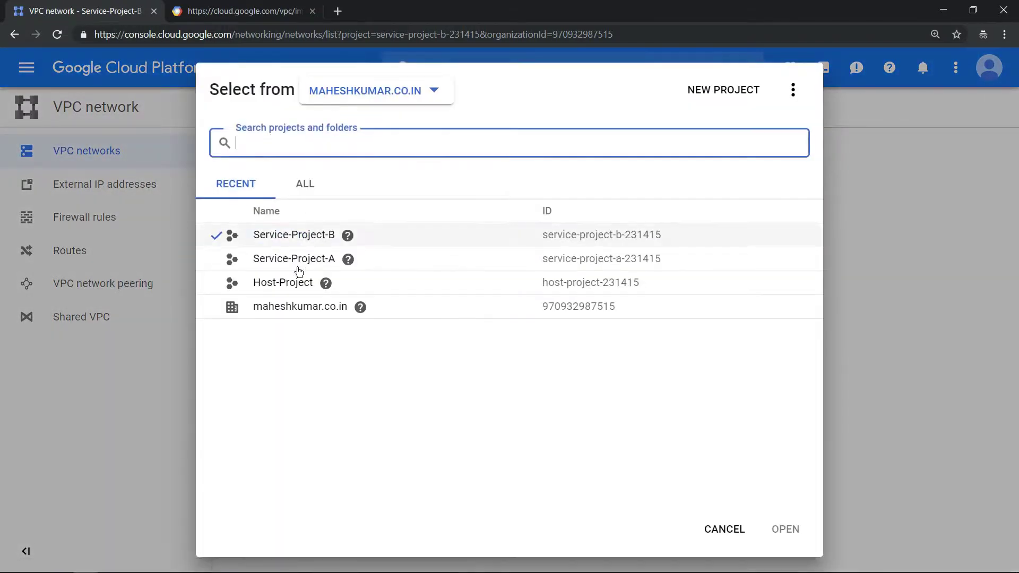
left_click(288, 283)
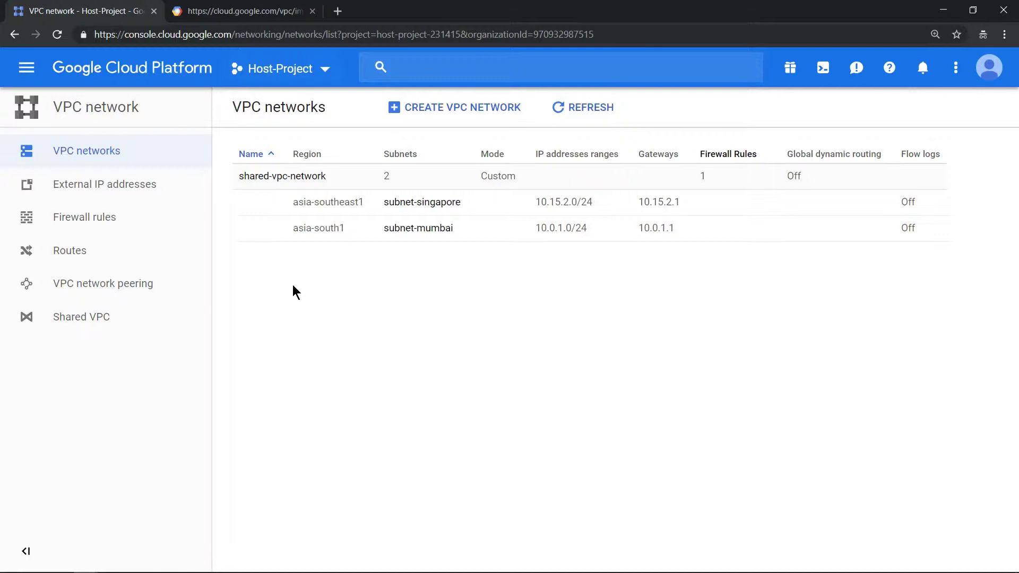
- Enable Host-Project as Shared VPC host and select subnet-mumbai and subnet-singapore to share
left_click(80, 317)
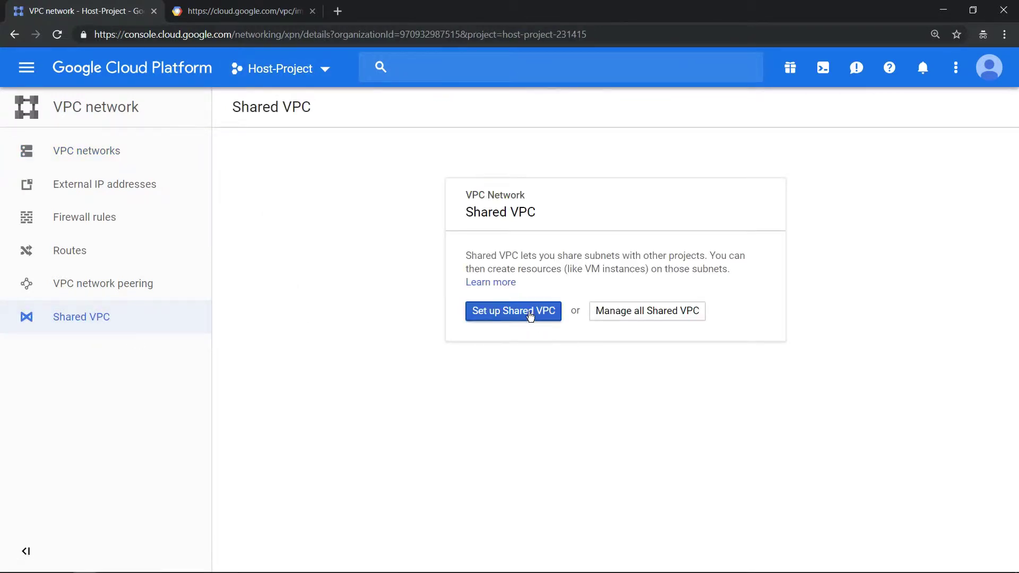
left_click(529, 313)
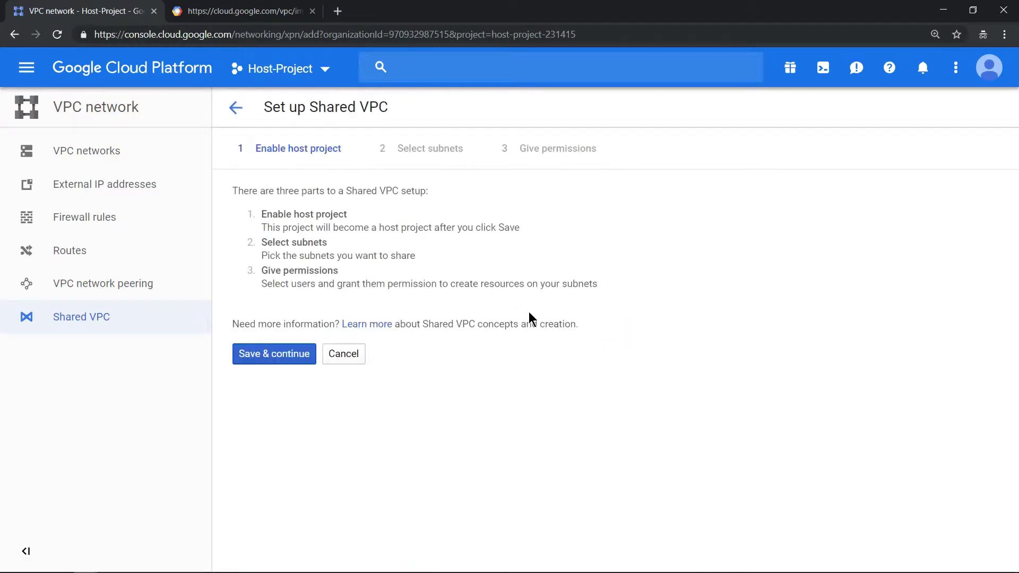
left_click(266, 353)
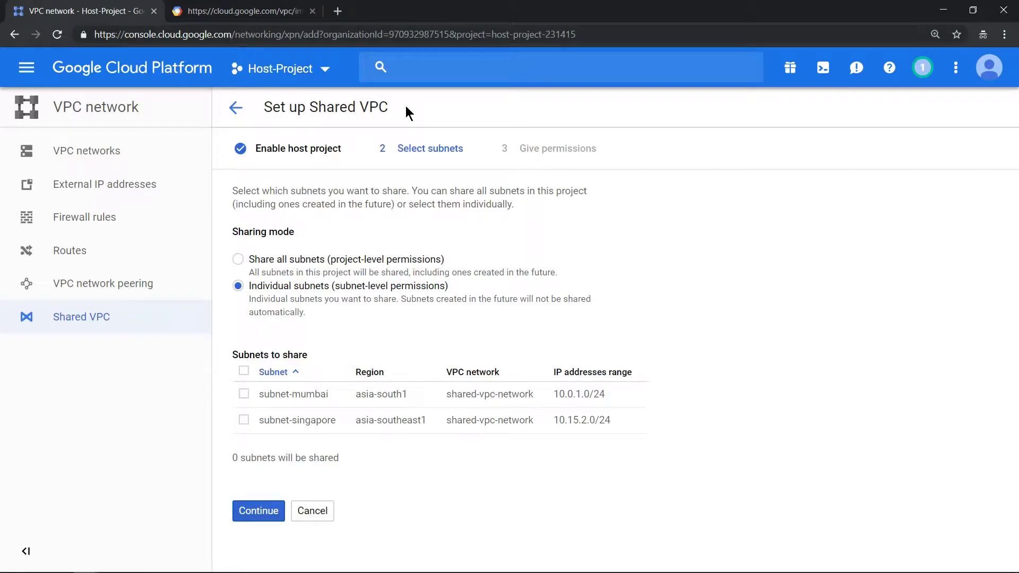
left_click(244, 395)
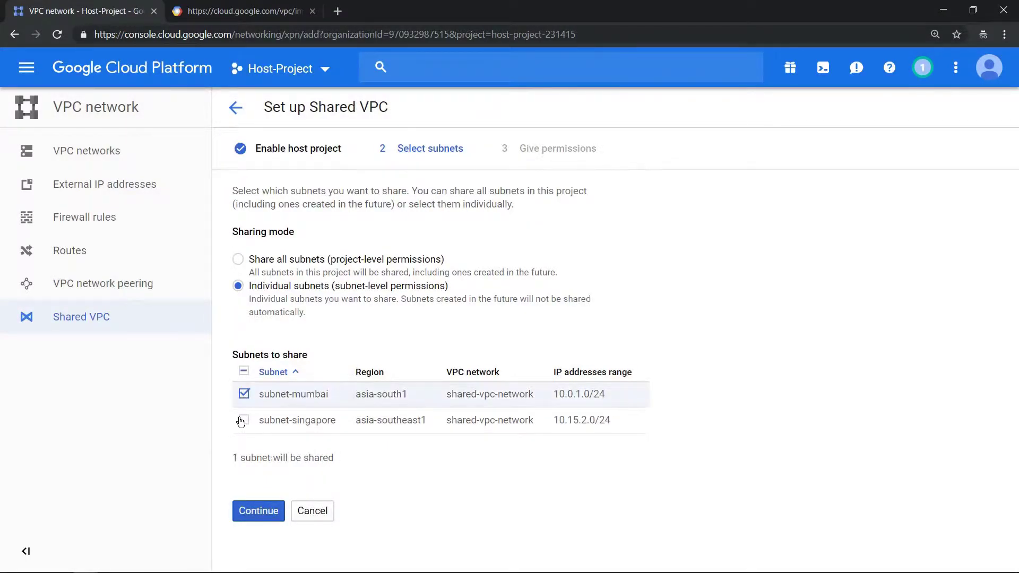
left_click(244, 420)
left_click(260, 517)
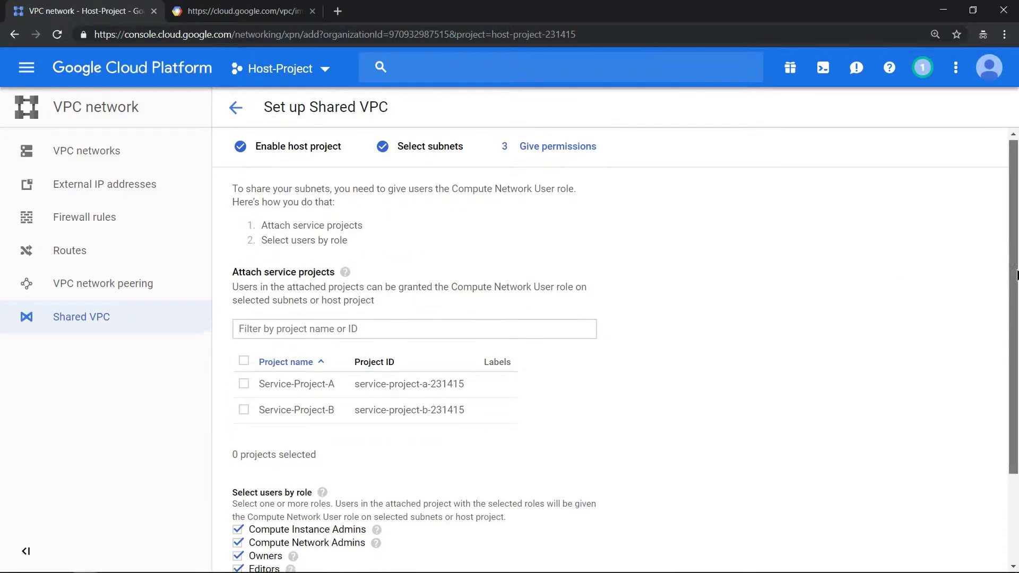
left_click_drag(1015, 251, 1017, 335)
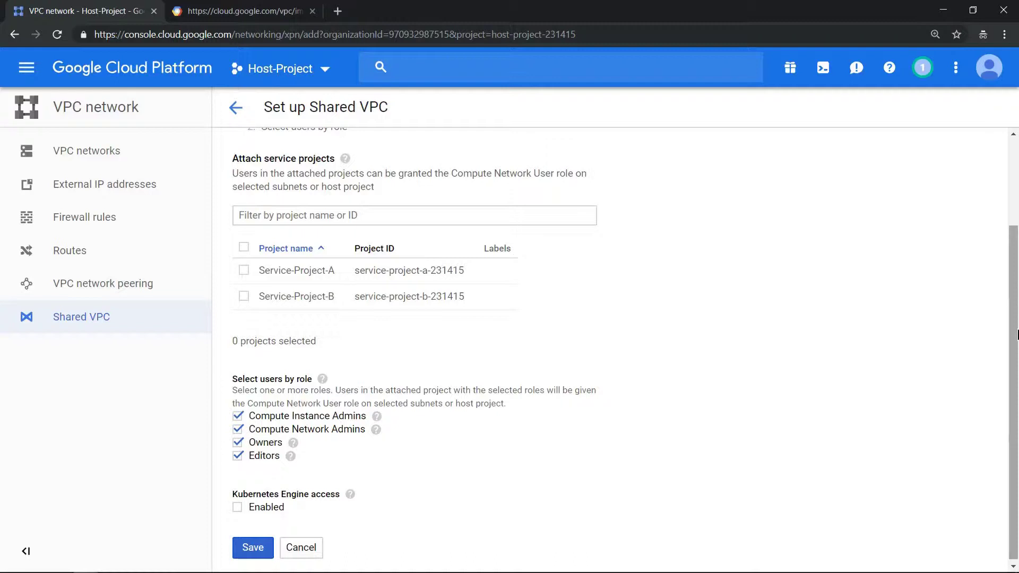
- Attach Service-Project-A and Service-Project-B and save the Shared VPC setup
left_click(245, 272)
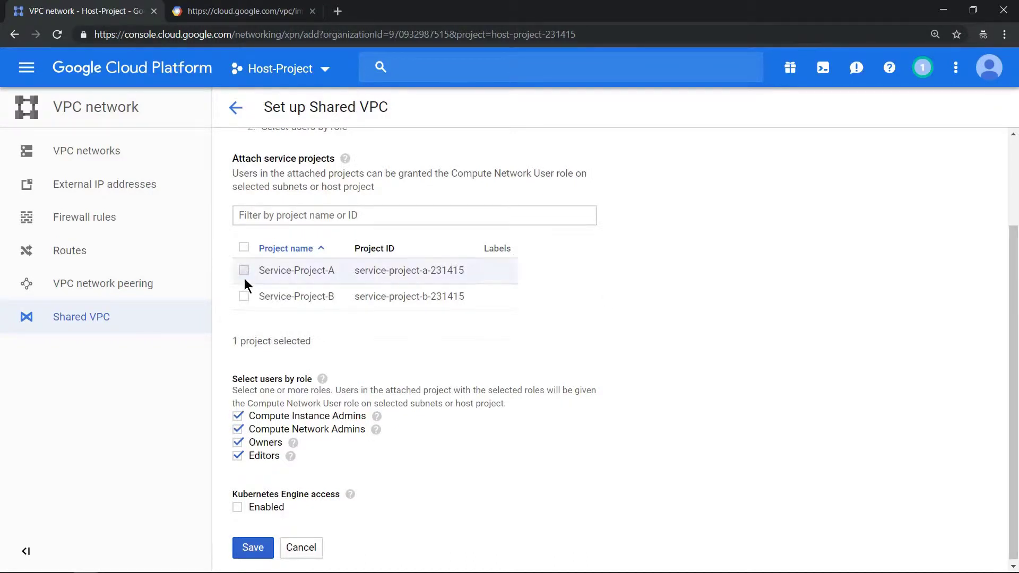
left_click(245, 296)
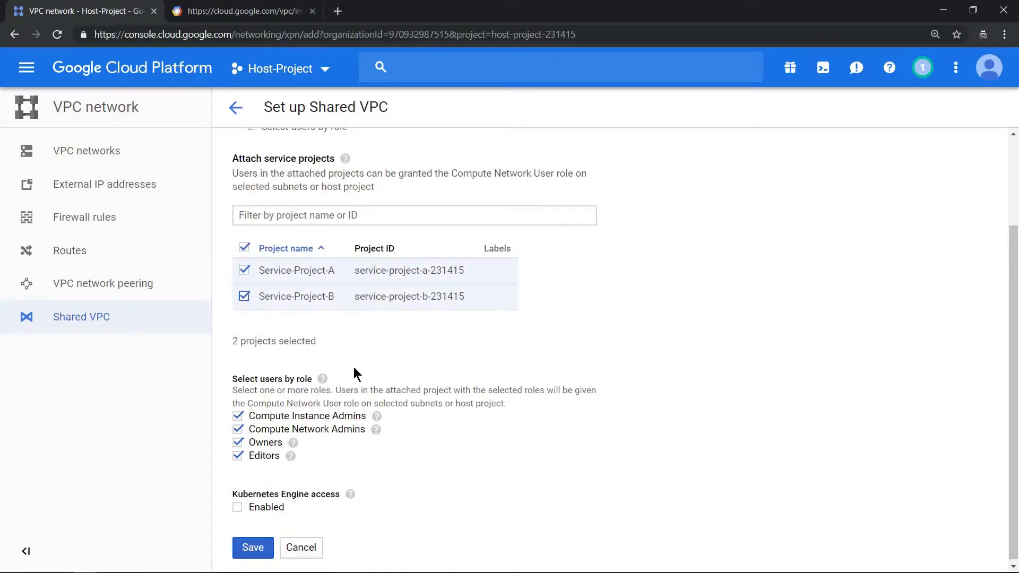
left_click(254, 546)
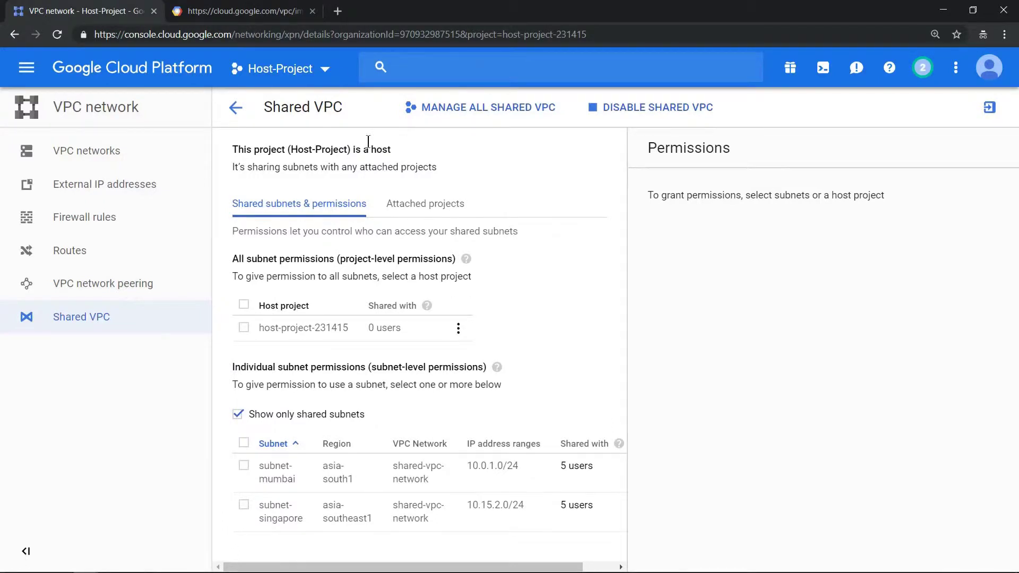
- View the networks shared to Service-Project-A from the VPC networks page
left_click(97, 154)
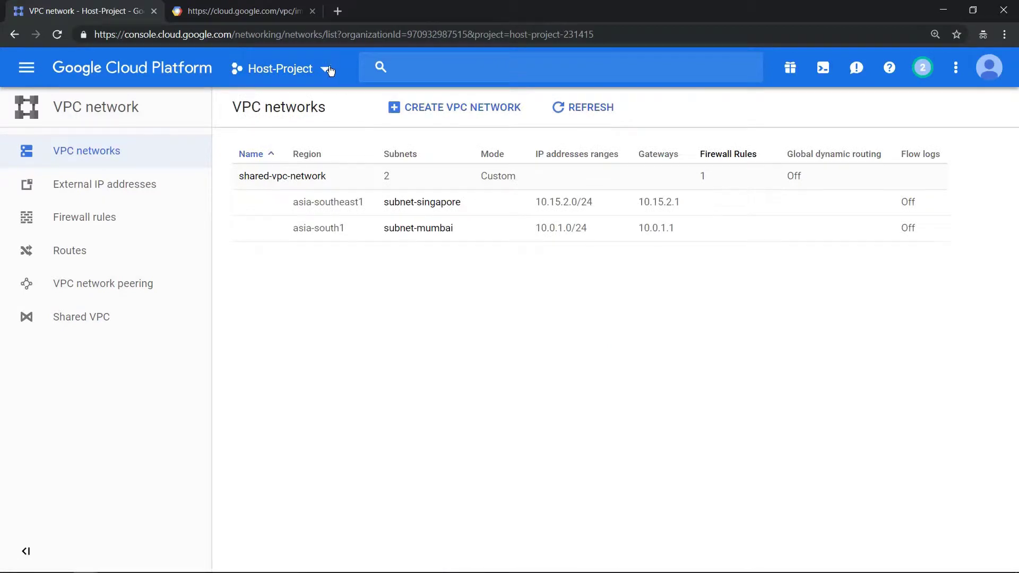
left_click(325, 71)
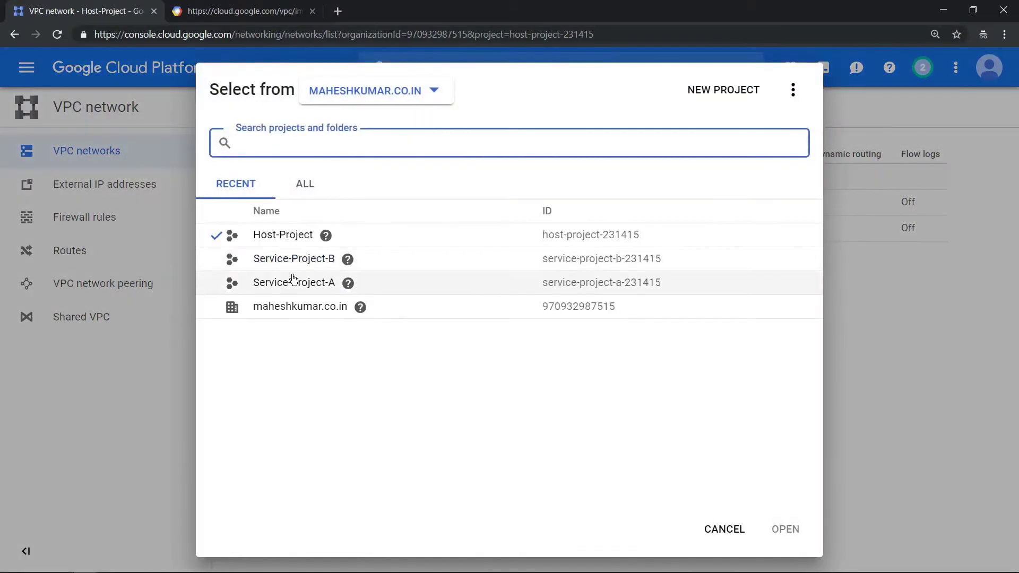
left_click(293, 283)
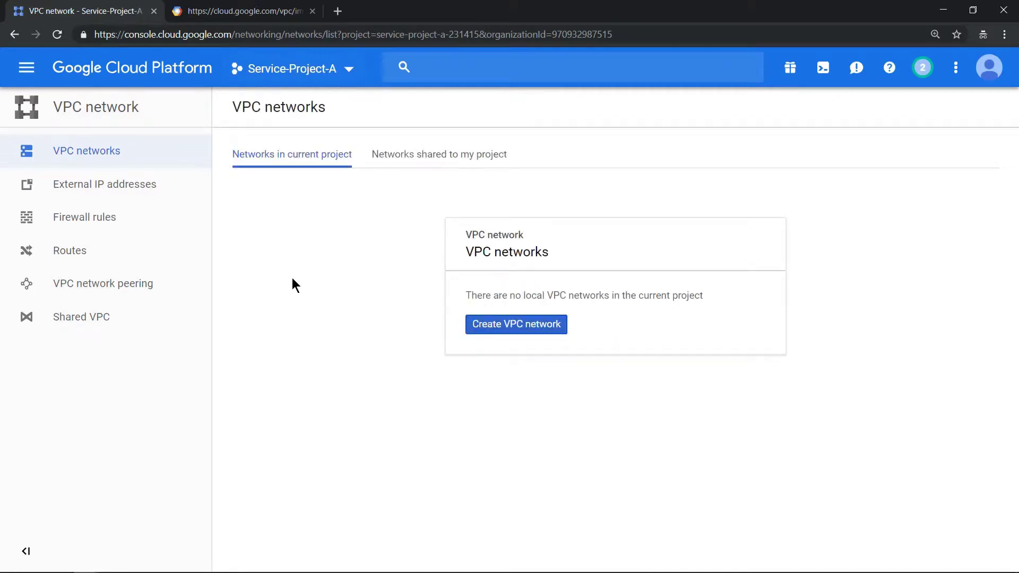
left_click(483, 157)
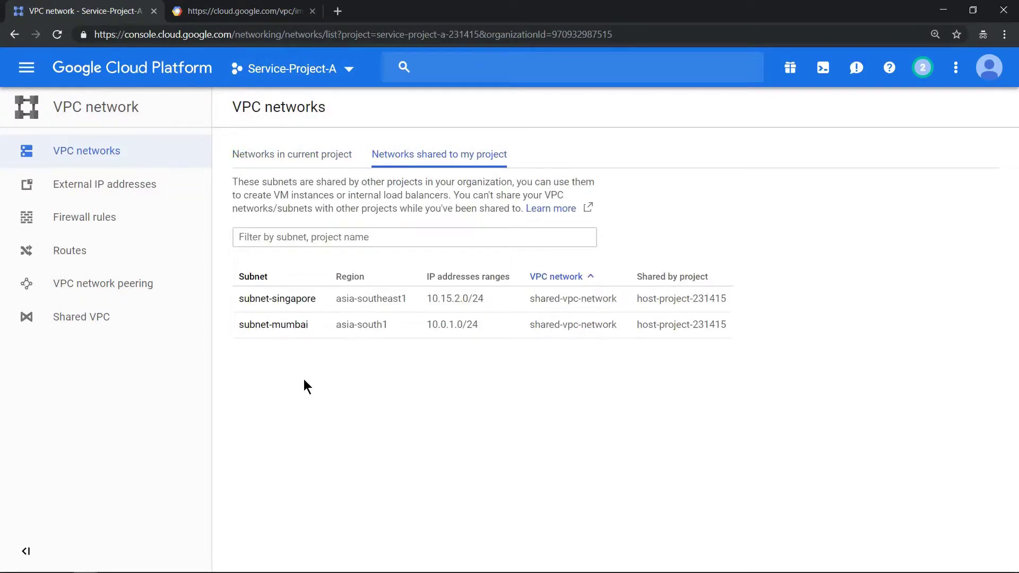
- Check that Service-Project-B's shared networks include subnet-singapore and subnet-mumbai
left_click(346, 69)
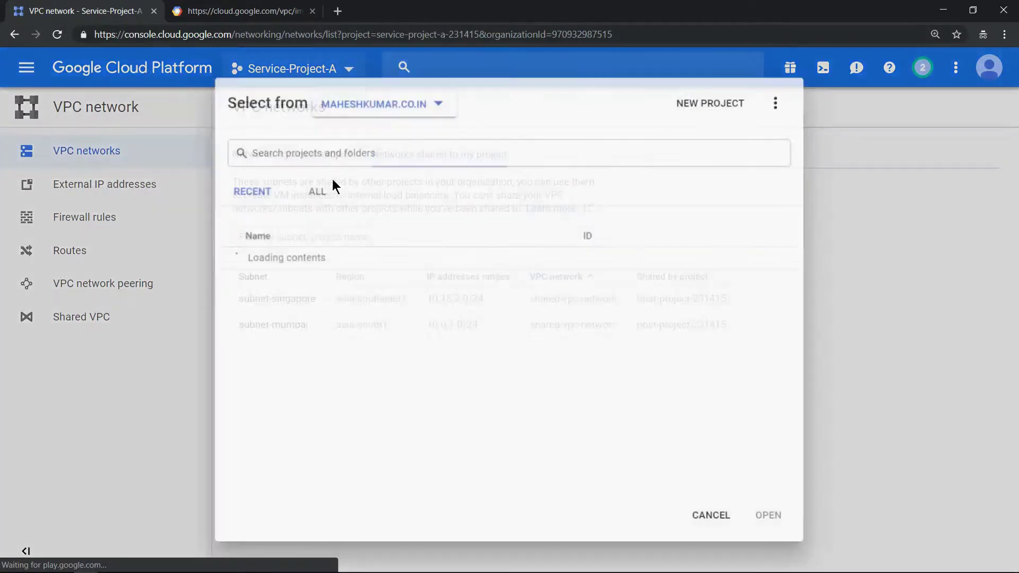
left_click(295, 283)
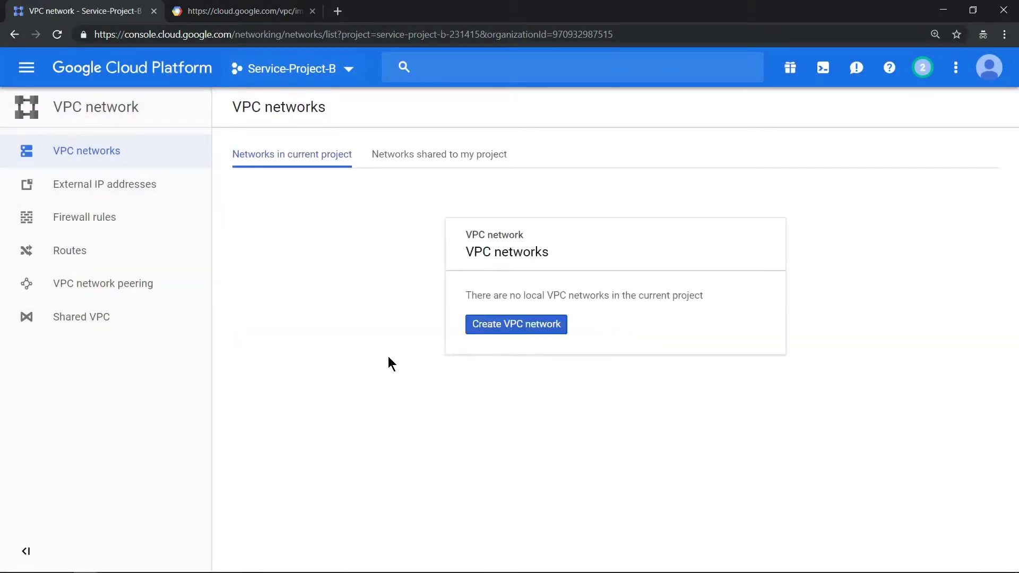
left_click(410, 159)
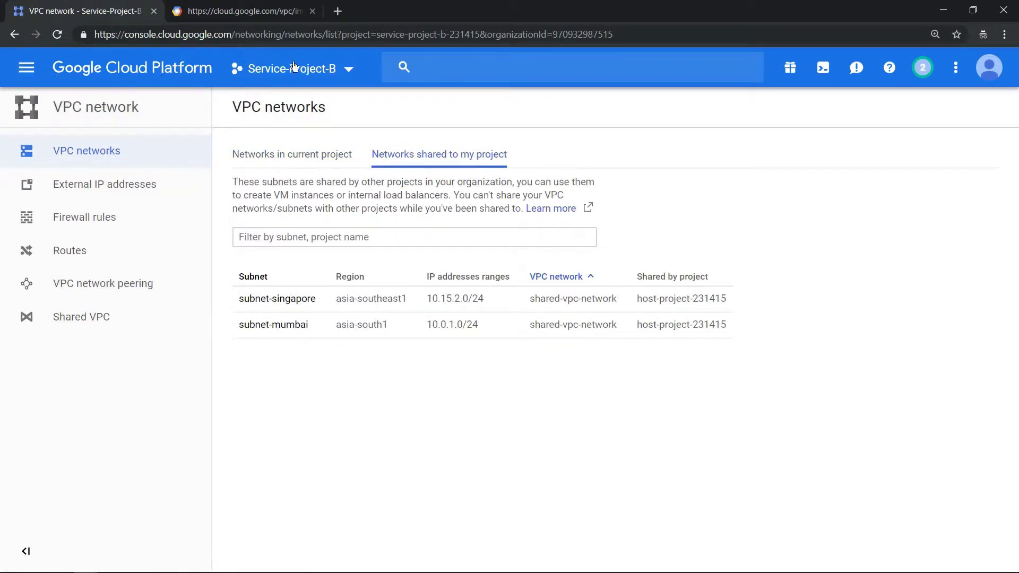
left_click(302, 81)
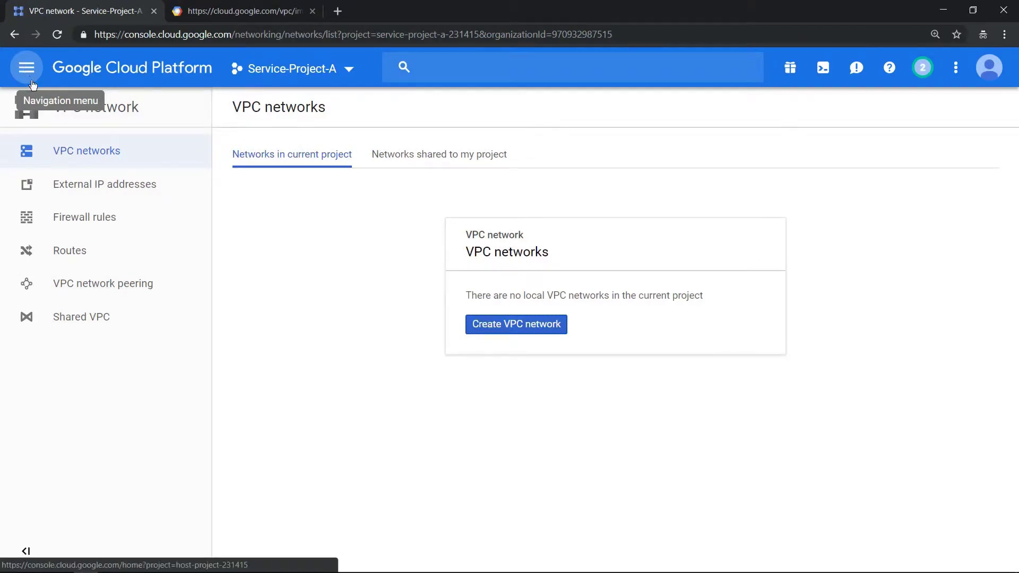
- Start a new VM named service-a in asia-southeast1 (Singapore) with a micro machine type
left_click(26, 70)
mouse_move(98, 186)
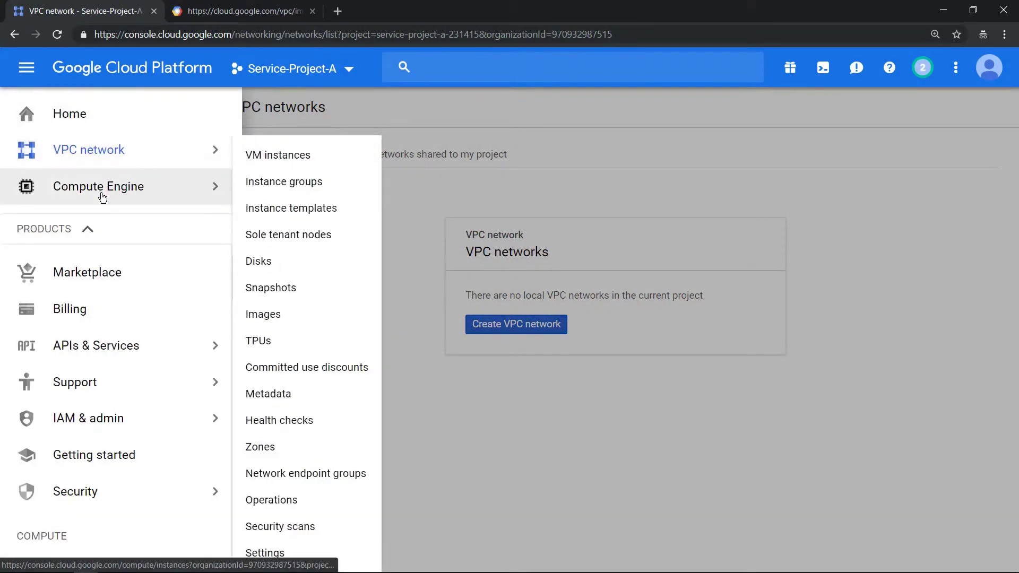
left_click(101, 191)
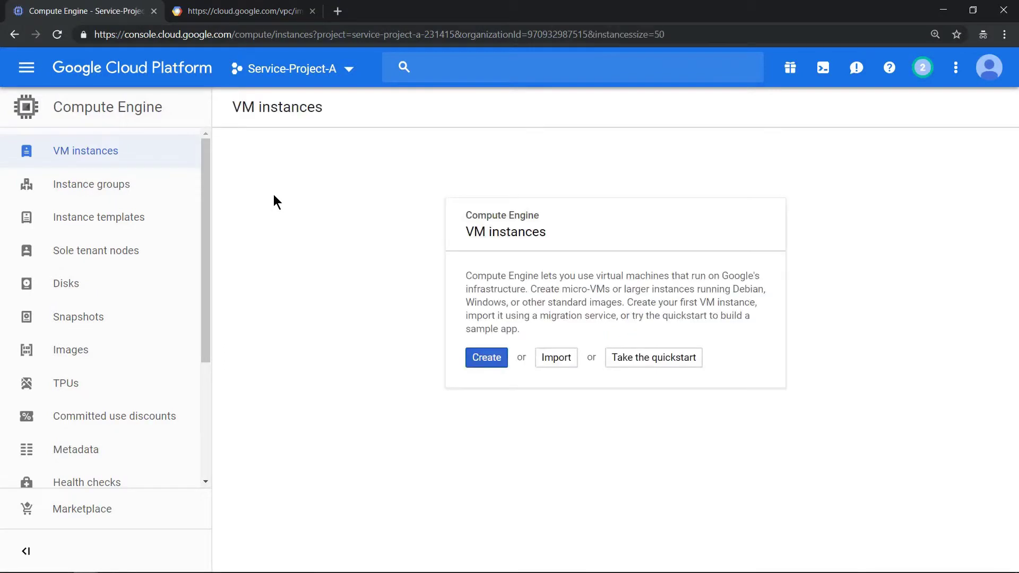
left_click(486, 358)
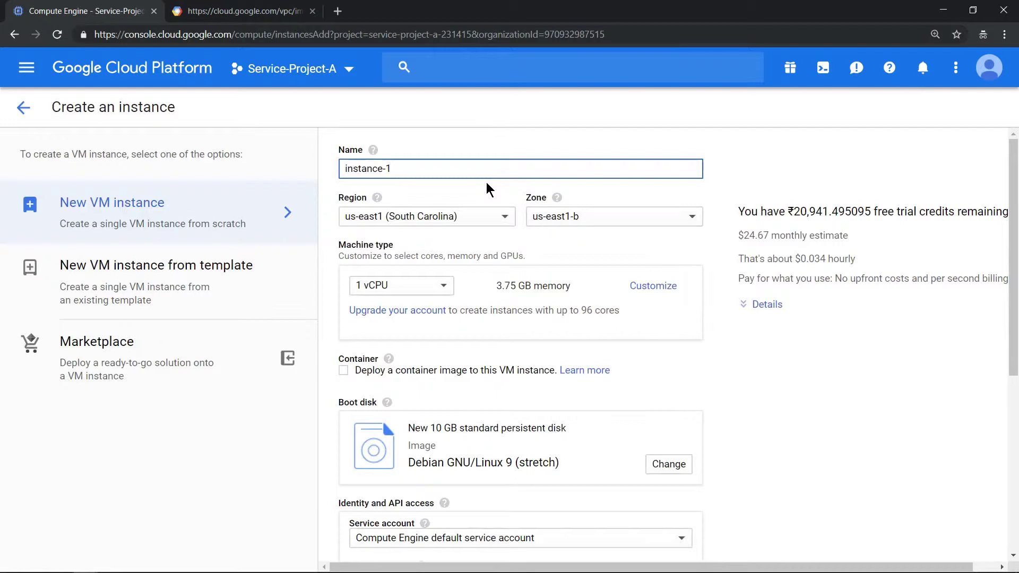
type("service-a")
left_click(470, 217)
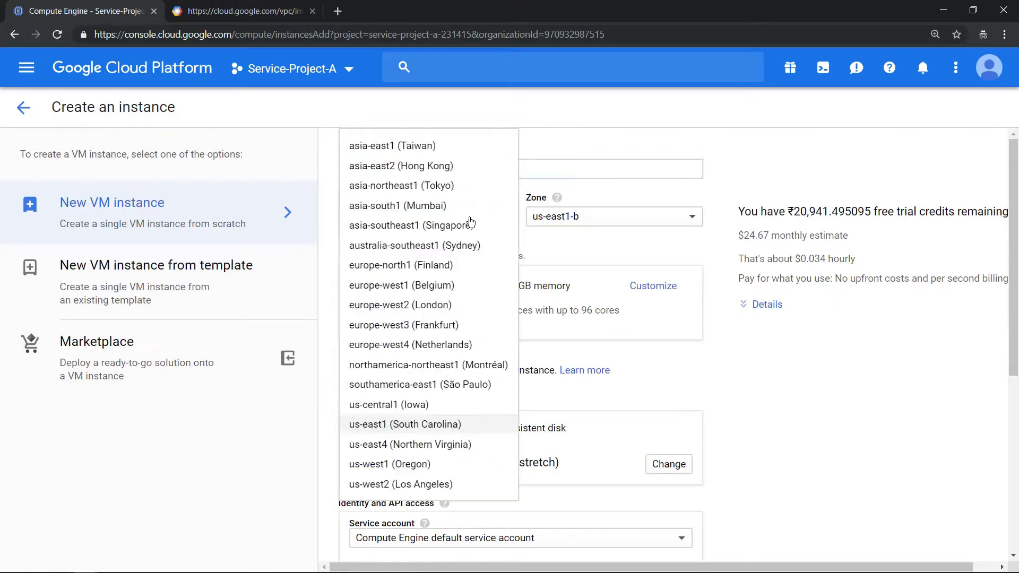
left_click(446, 226)
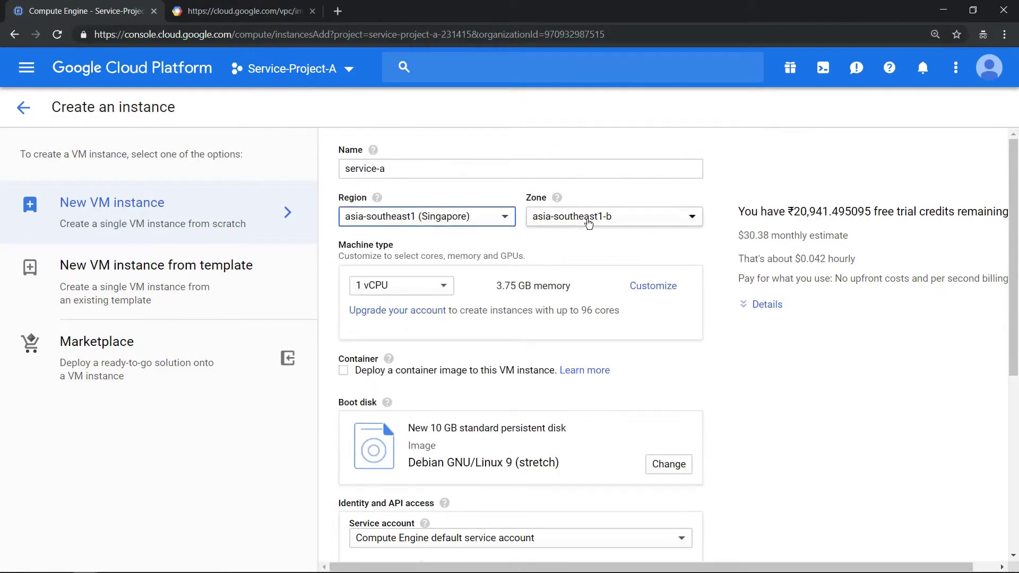
left_click(431, 284)
left_click(447, 152)
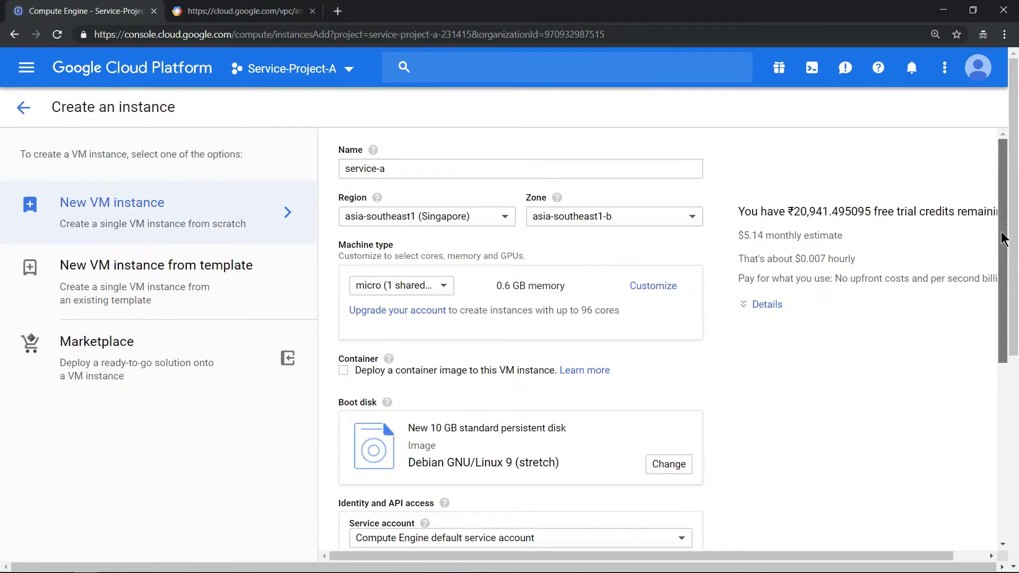
left_click_drag(1002, 239, 1000, 416)
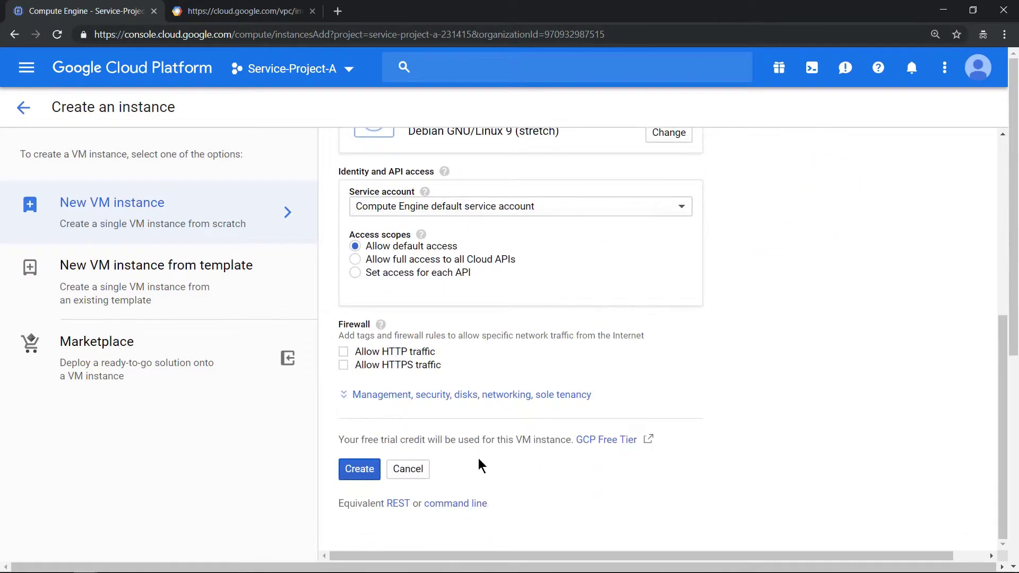
- Attach service-a to host-project's shared subnet-singapore and create the VM
left_click(387, 396)
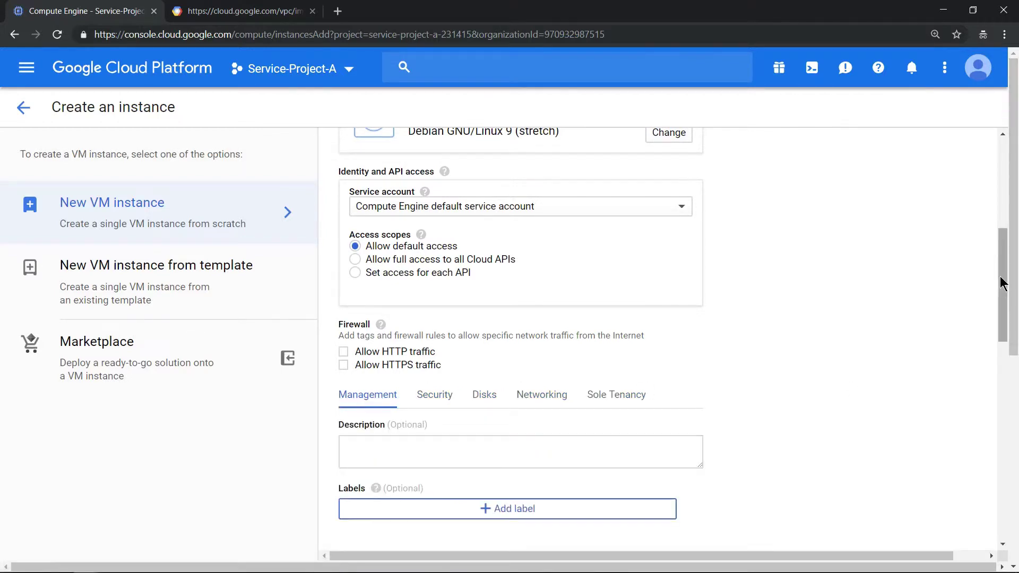
left_click_drag(1003, 283, 1007, 334)
left_click(541, 196)
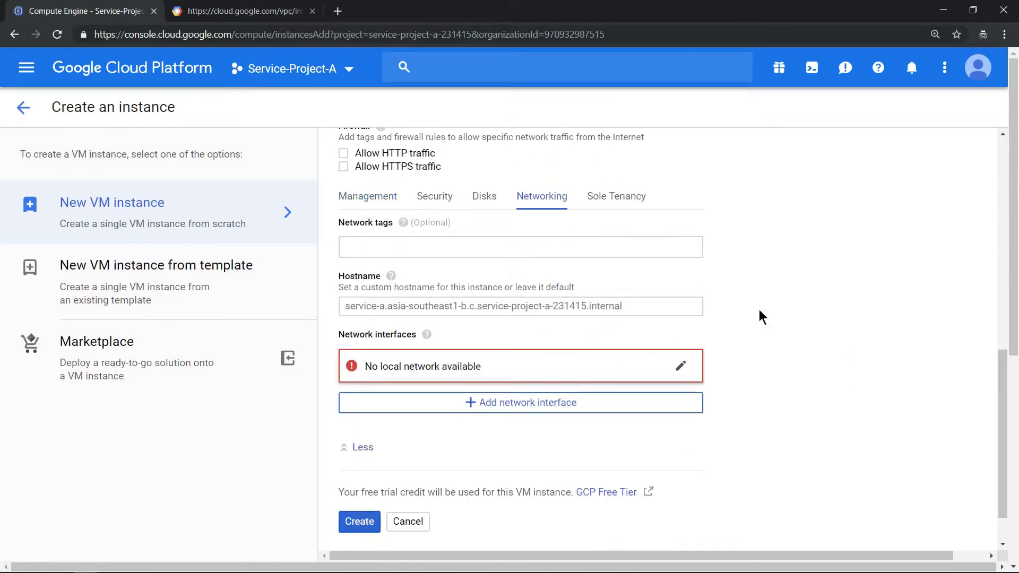
left_click(680, 365)
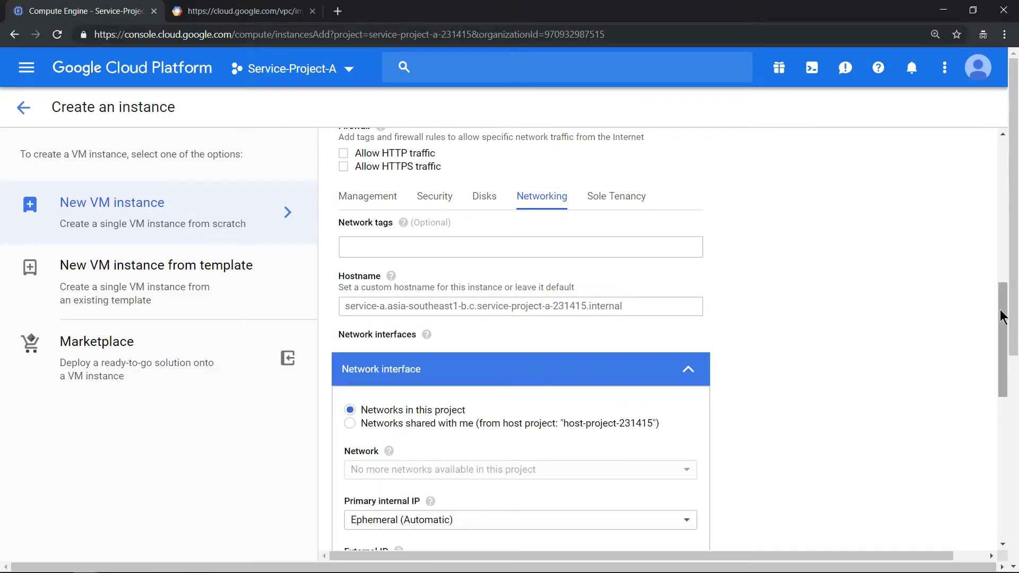
left_click_drag(1004, 314, 1007, 359)
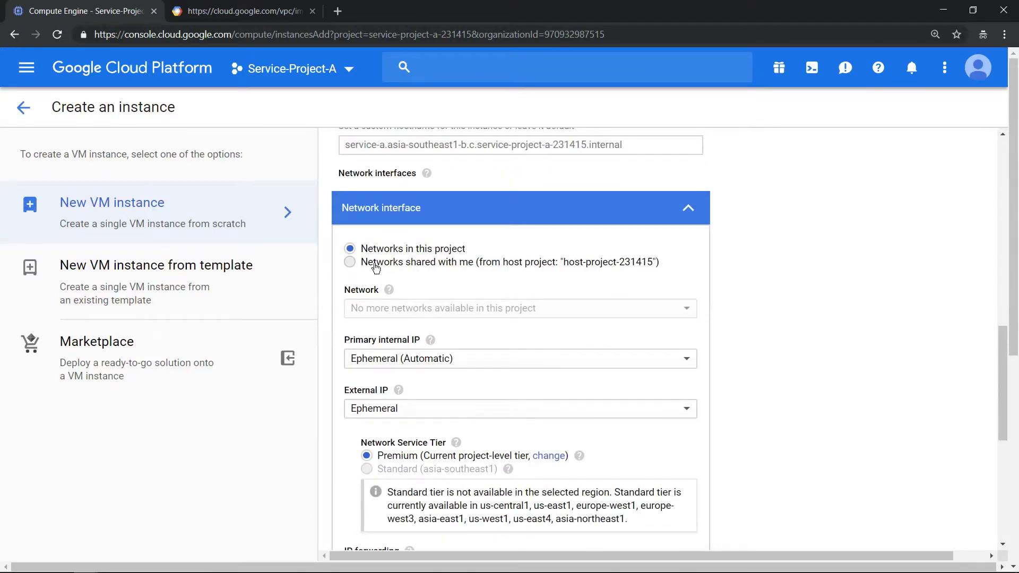
left_click(371, 266)
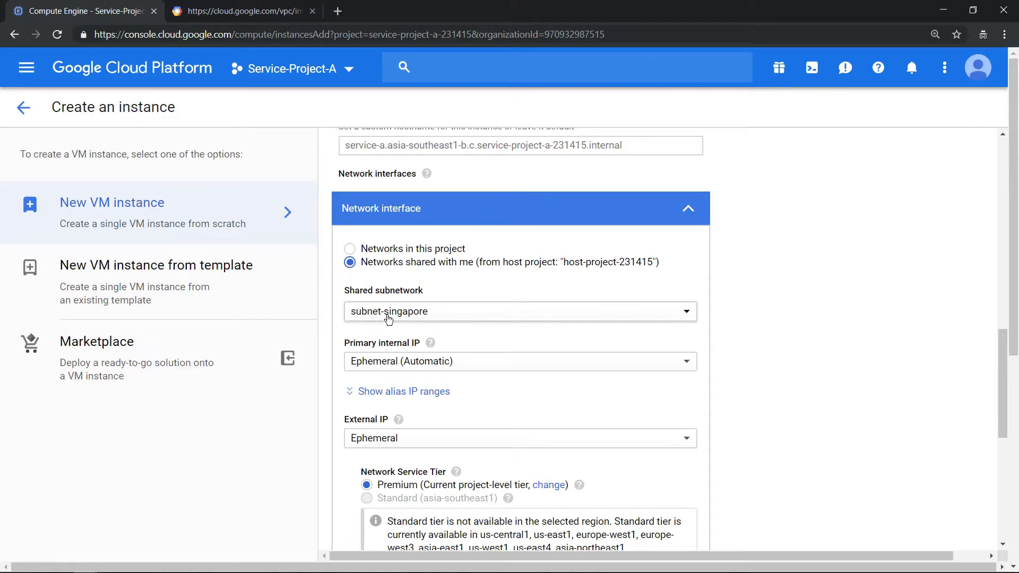
left_click_drag(1003, 353, 995, 460)
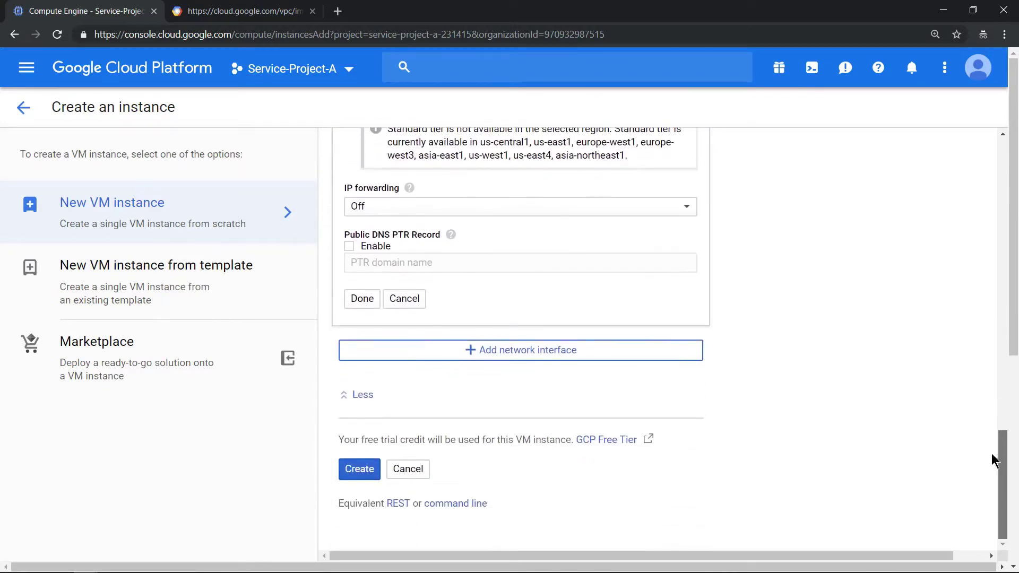
left_click(369, 468)
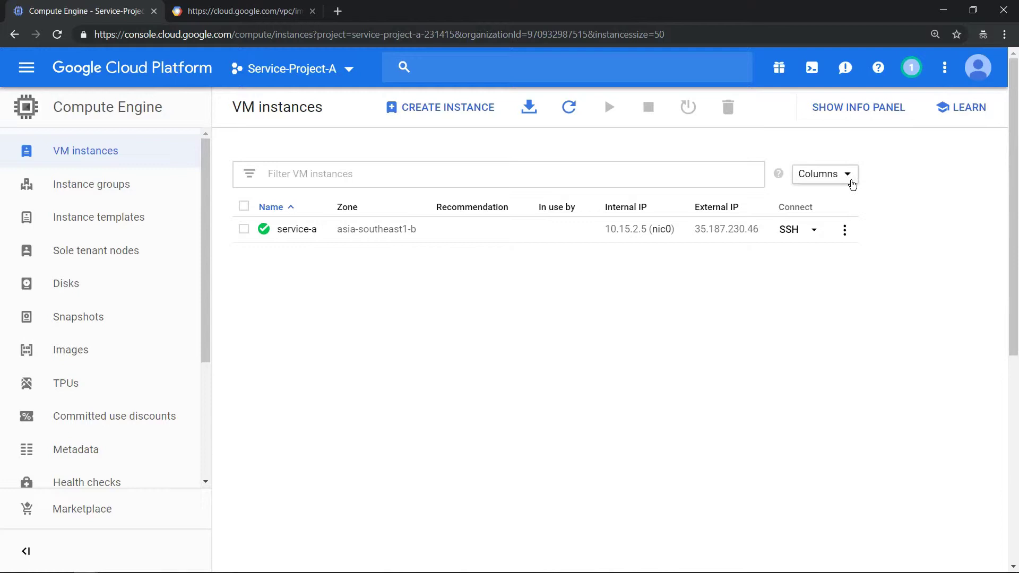
- Add a Network column to the VM list, showing service-a on shared-vpc-network
left_click(849, 178)
left_click_drag(948, 239, 947, 275)
left_click(836, 259)
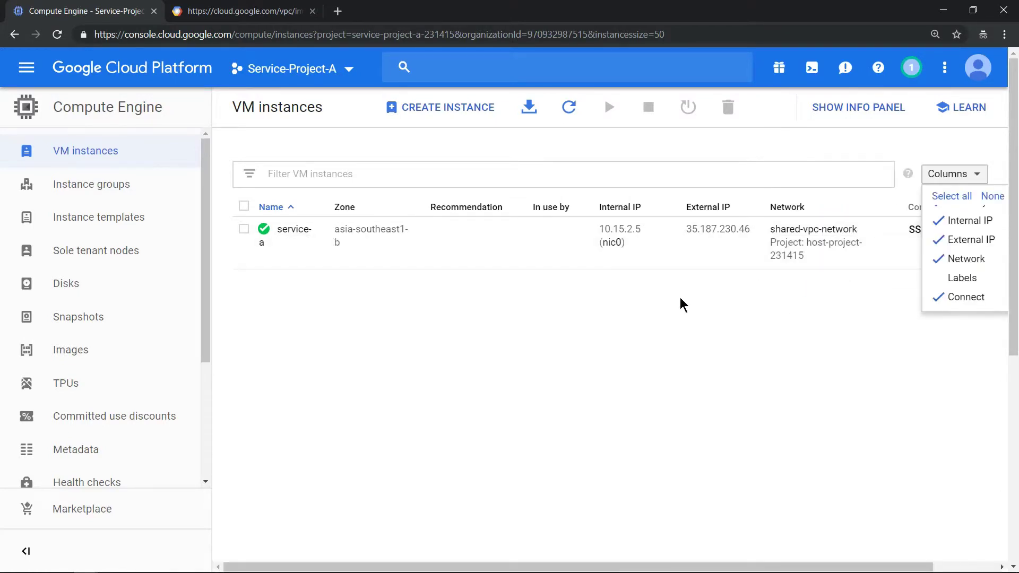
left_click(779, 356)
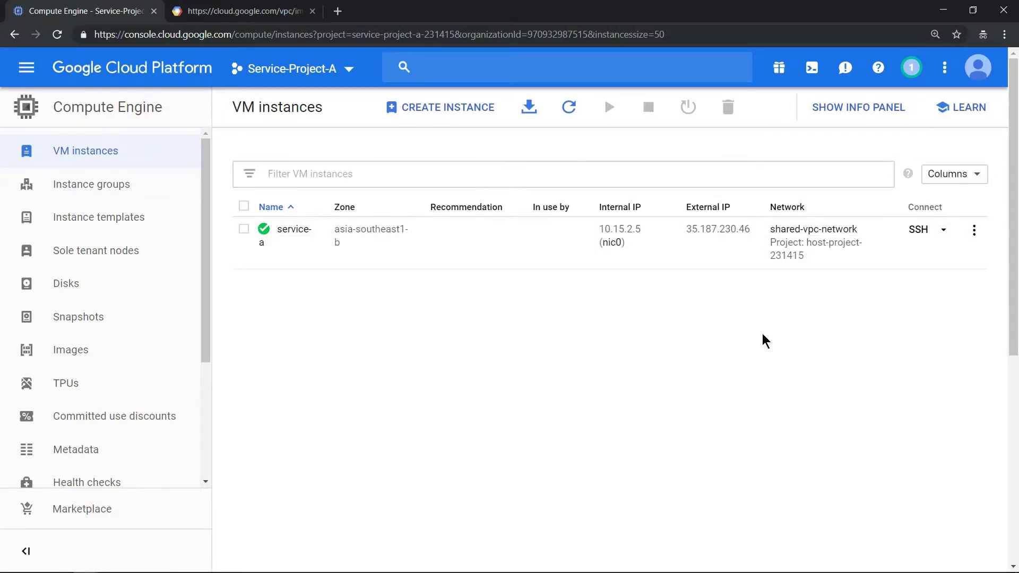
left_click(347, 69)
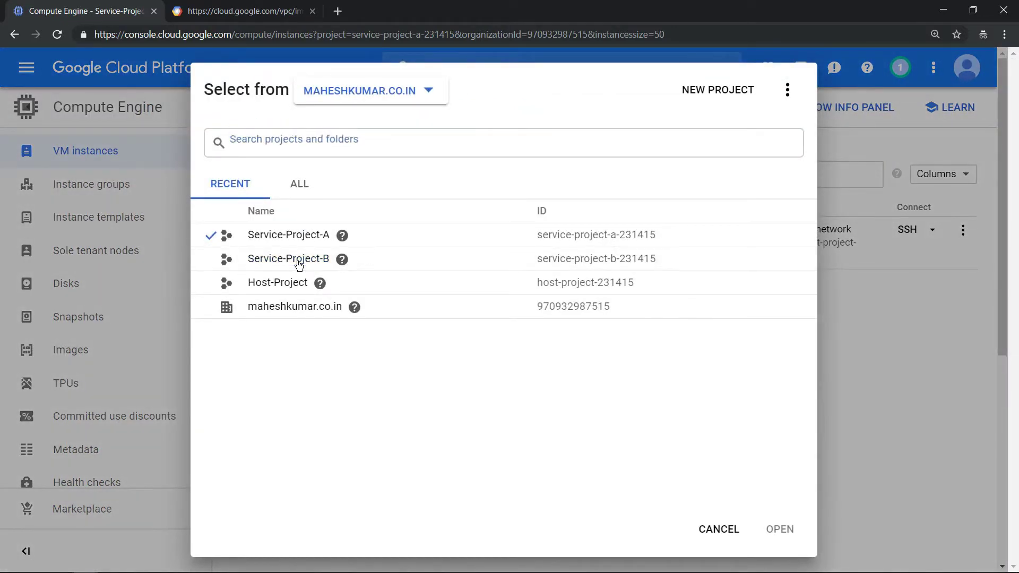
- In Service-Project-B, start a new VM and replace the default name with service-b
left_click(299, 262)
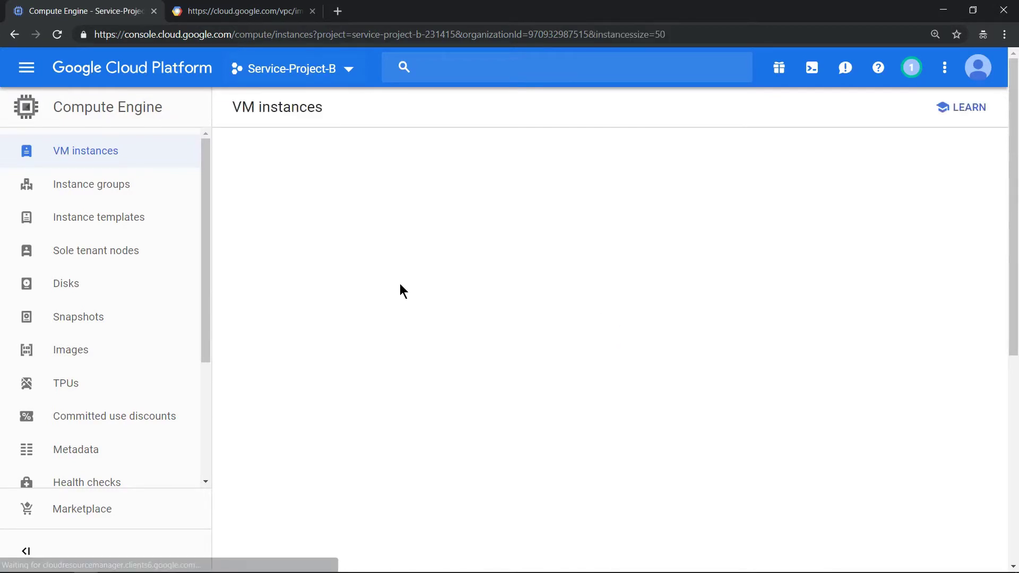
left_click(491, 364)
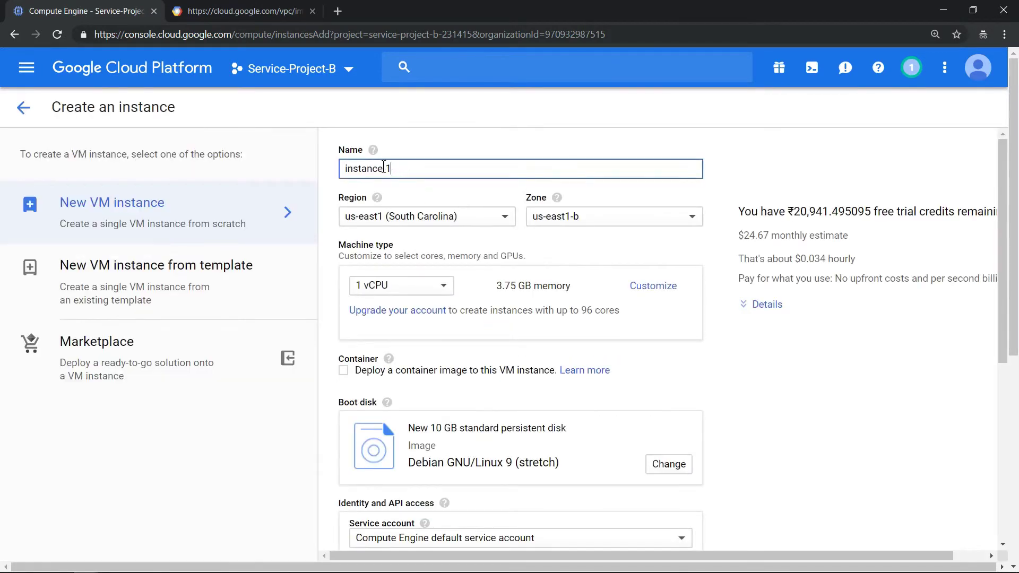
triple_click(384, 168)
type("service-")
type("b")
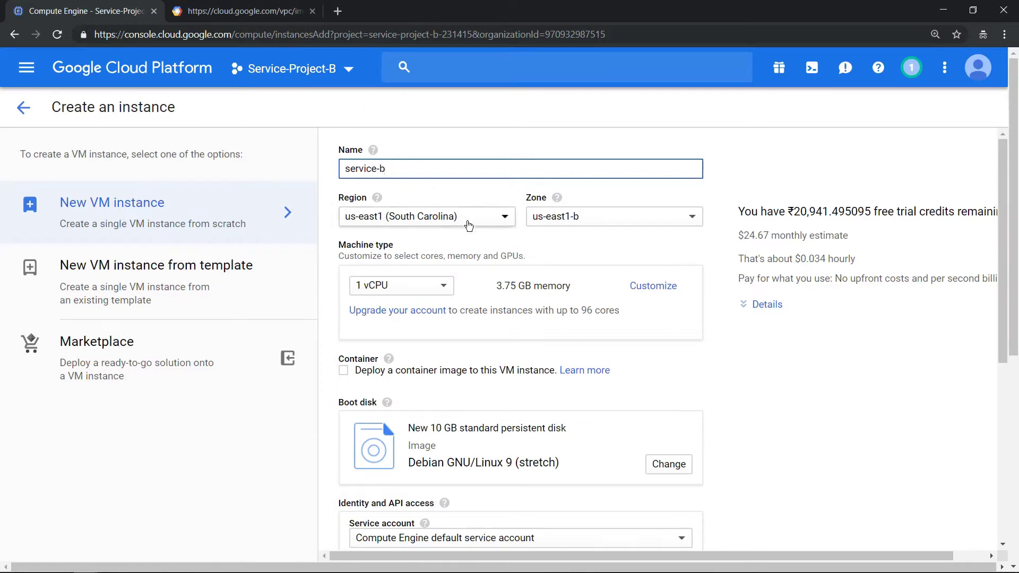
- Set service-b to region asia-south1 (Mumbai), zone asia-south1-c, with a micro machine type
left_click(468, 226)
left_click(441, 249)
left_click(505, 219)
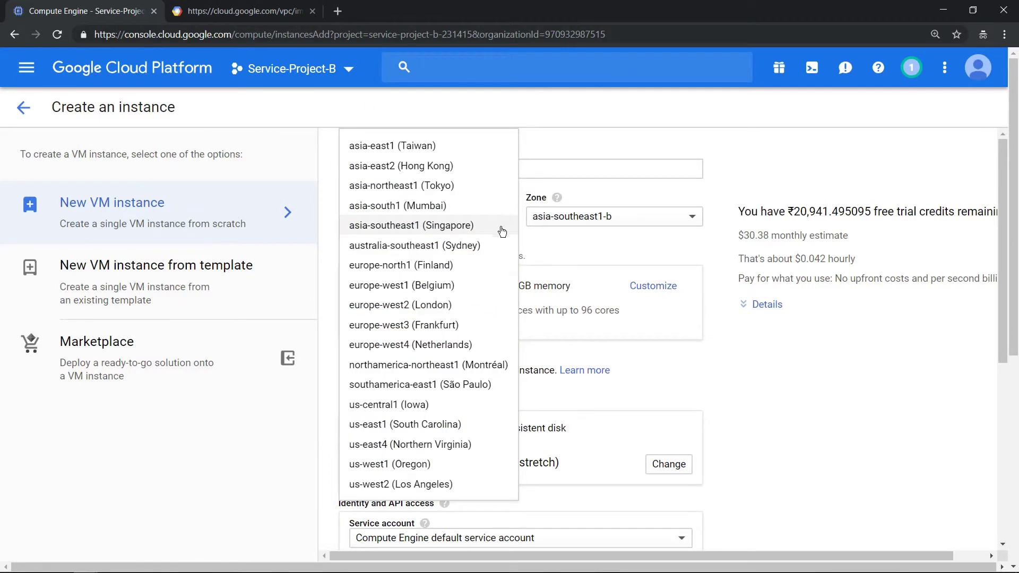
left_click(406, 206)
left_click(394, 285)
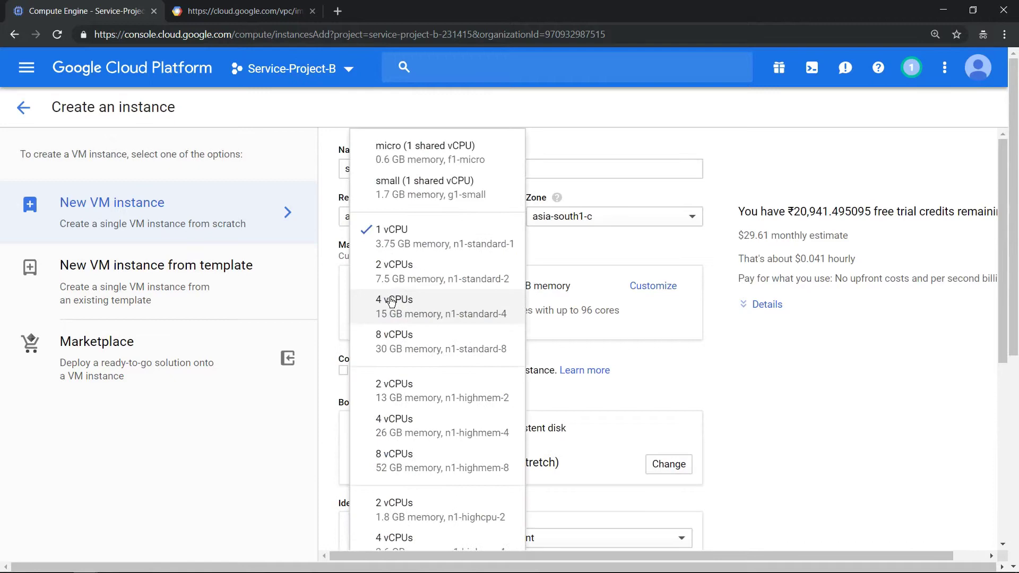
left_click(425, 151)
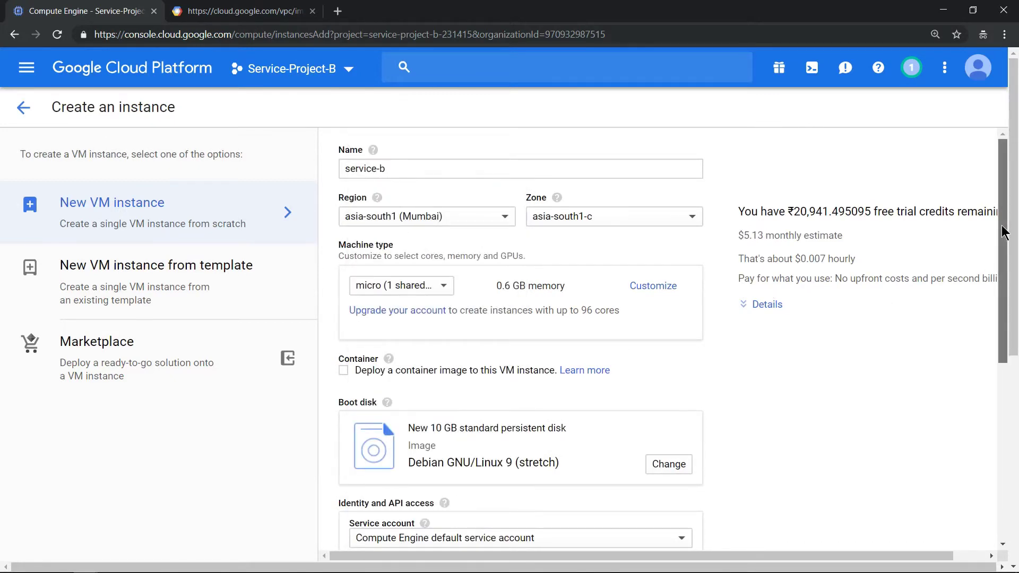
left_click_drag(1003, 228, 996, 409)
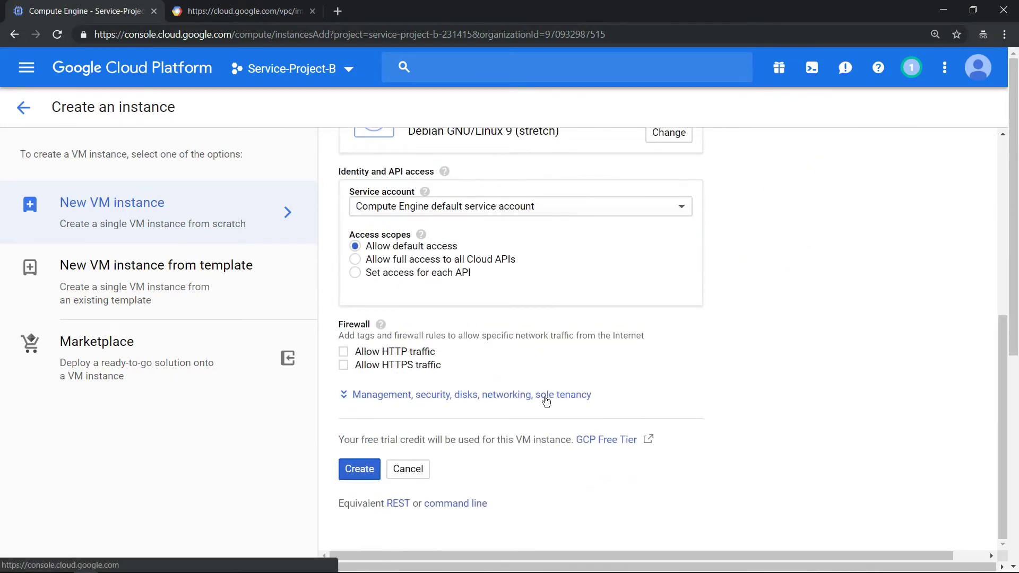
- Point service-b's network interface at host-project's shared subnet-mumbai, then create the instance
left_click(546, 397)
left_click(545, 396)
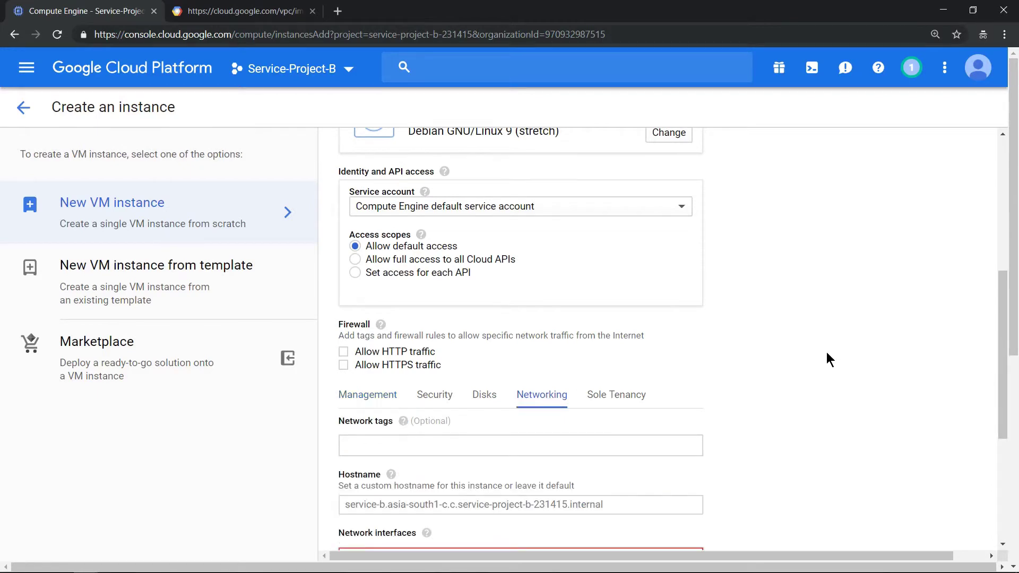
scroll(1004, 324, "down", 3)
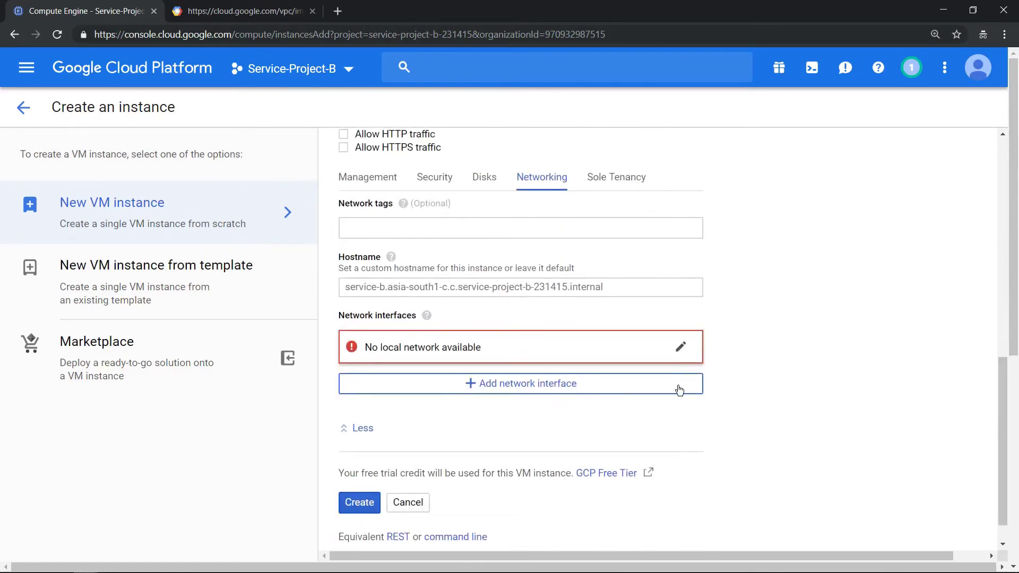
left_click(678, 346)
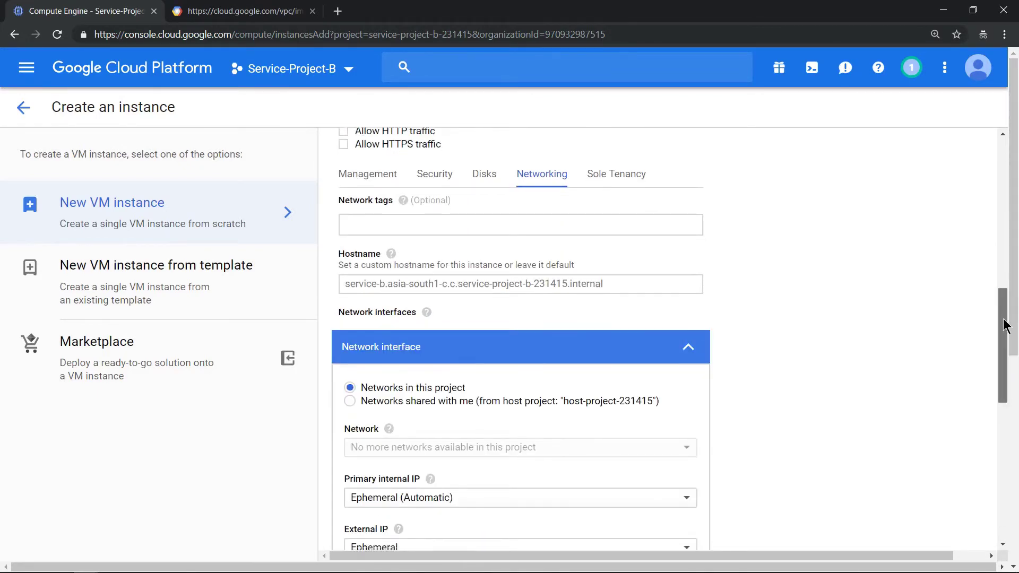
scroll(1004, 324, "down", 3)
left_click(359, 172)
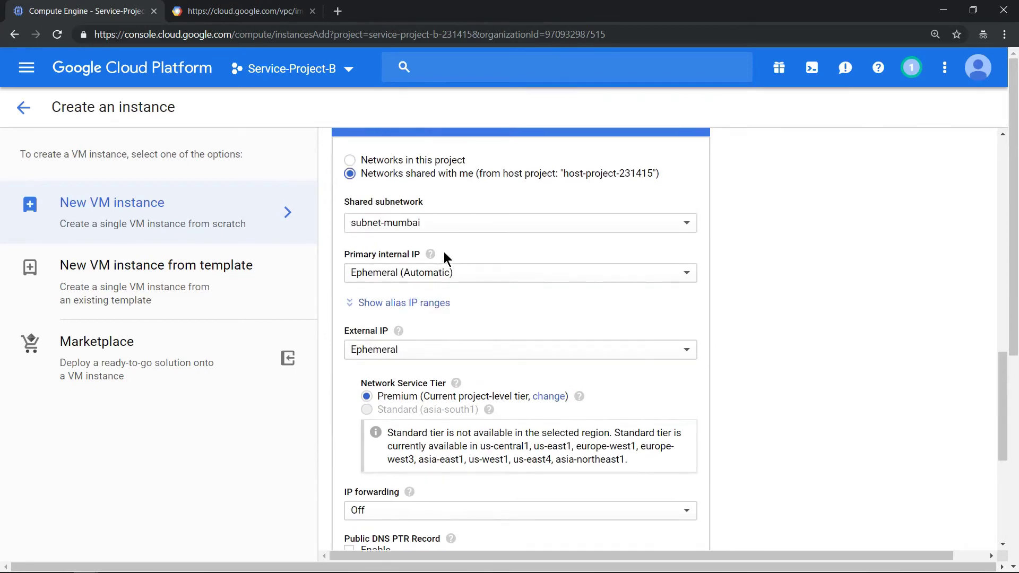
left_click_drag(1003, 387, 994, 459)
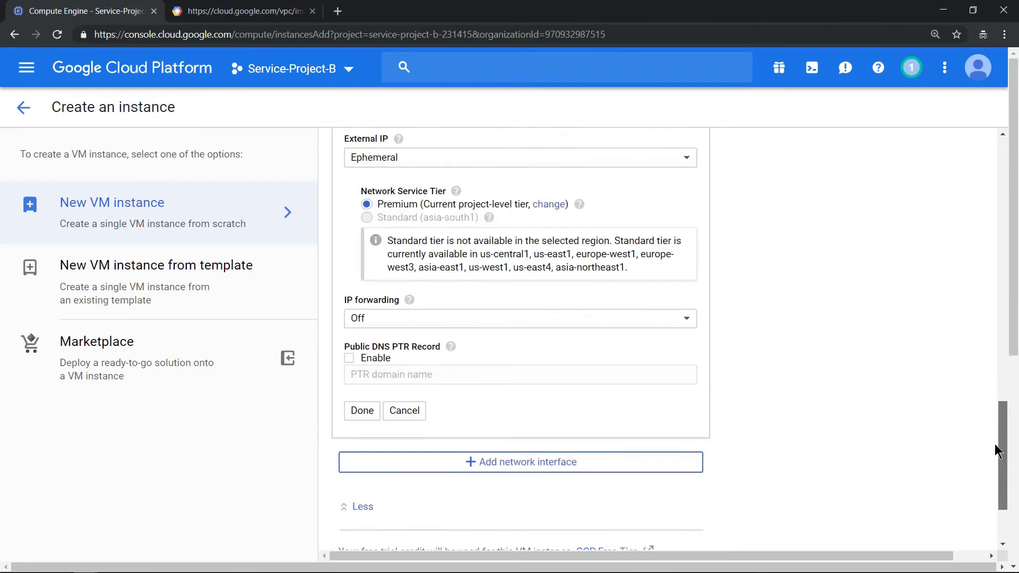
left_click(363, 330)
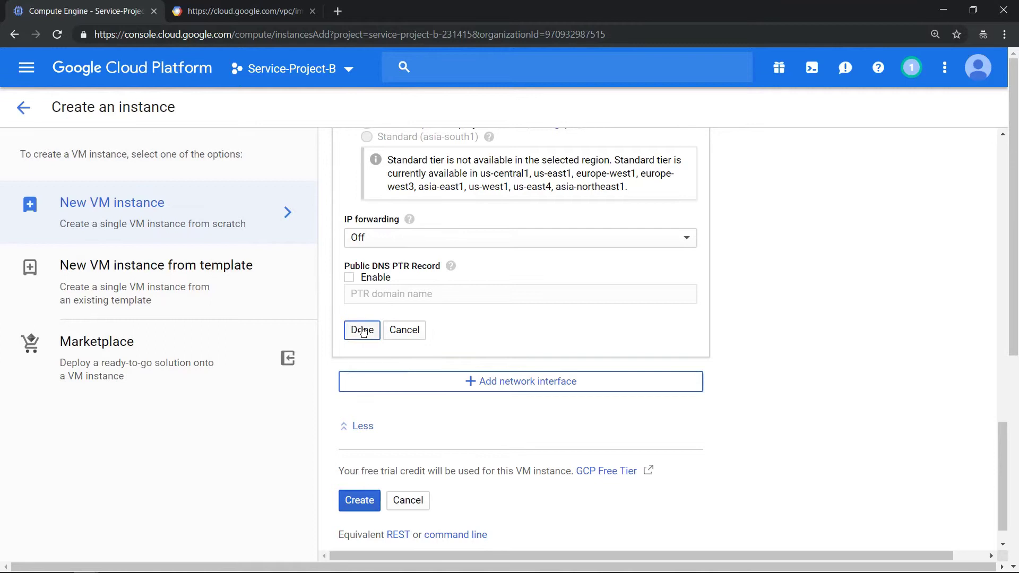
left_click(351, 471)
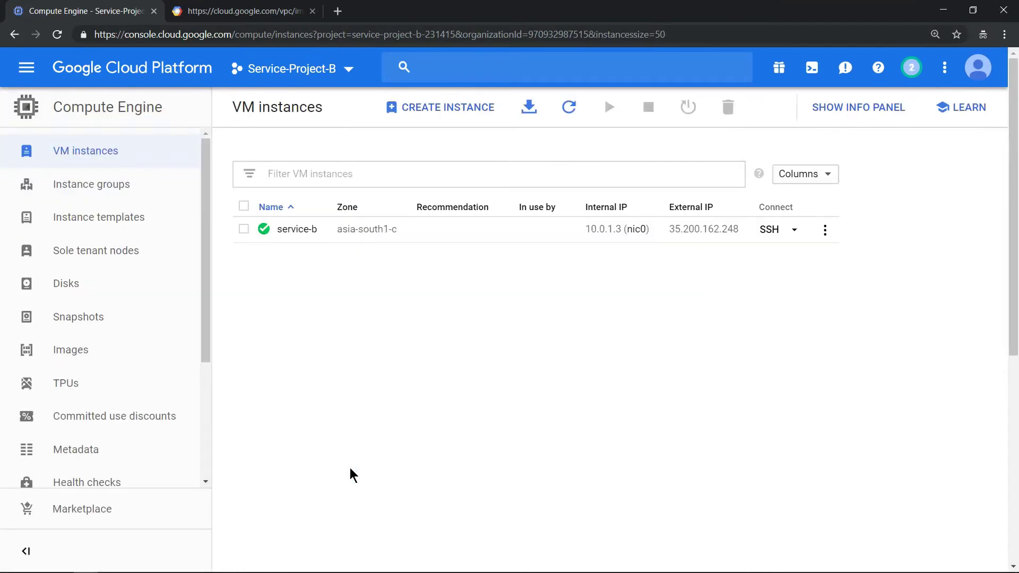
- Add the Network column showing service-b on shared-vpc-network and launch an SSH session
left_click(828, 174)
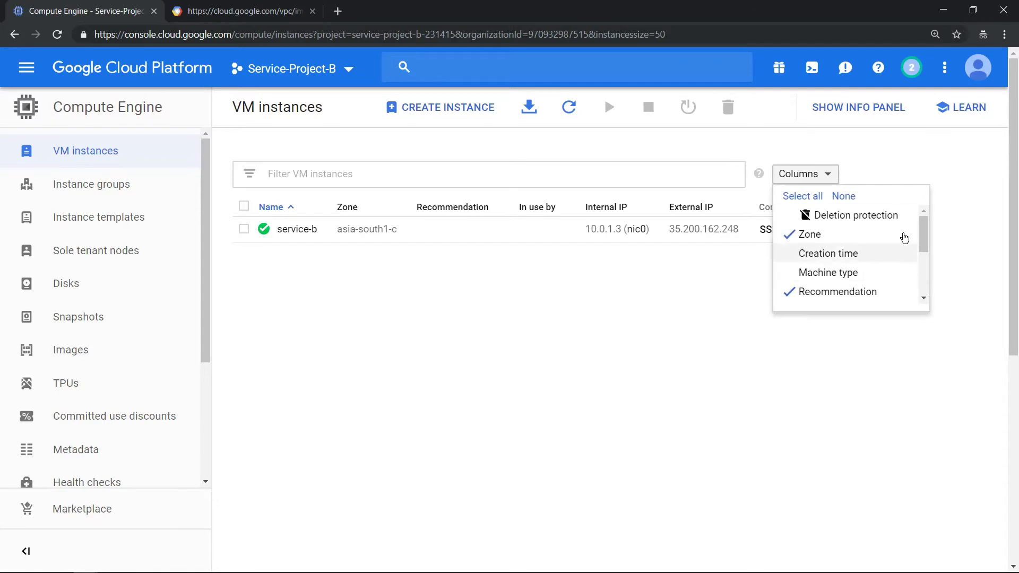
left_click_drag(928, 245, 926, 277)
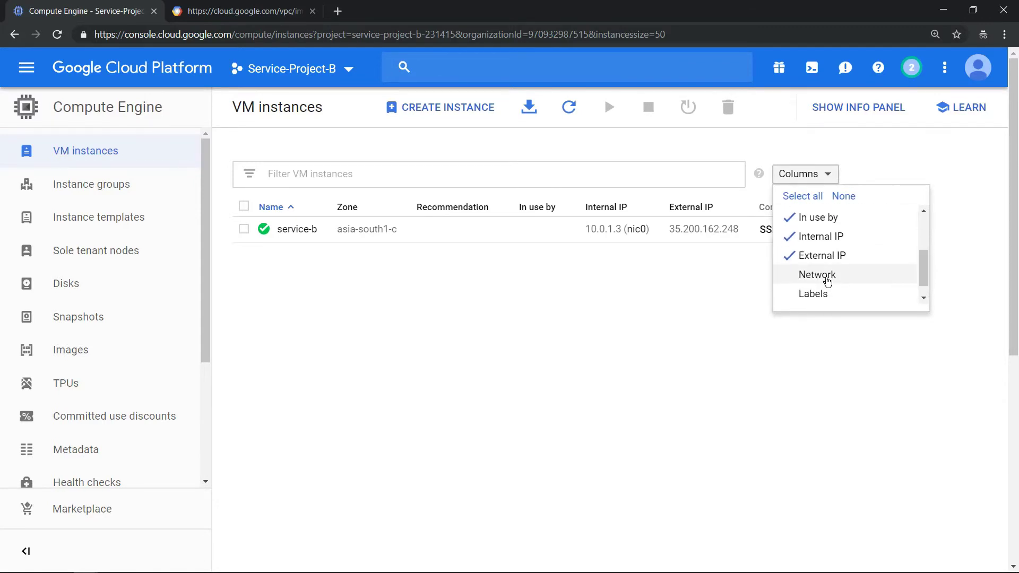
left_click(826, 276)
left_click(766, 317)
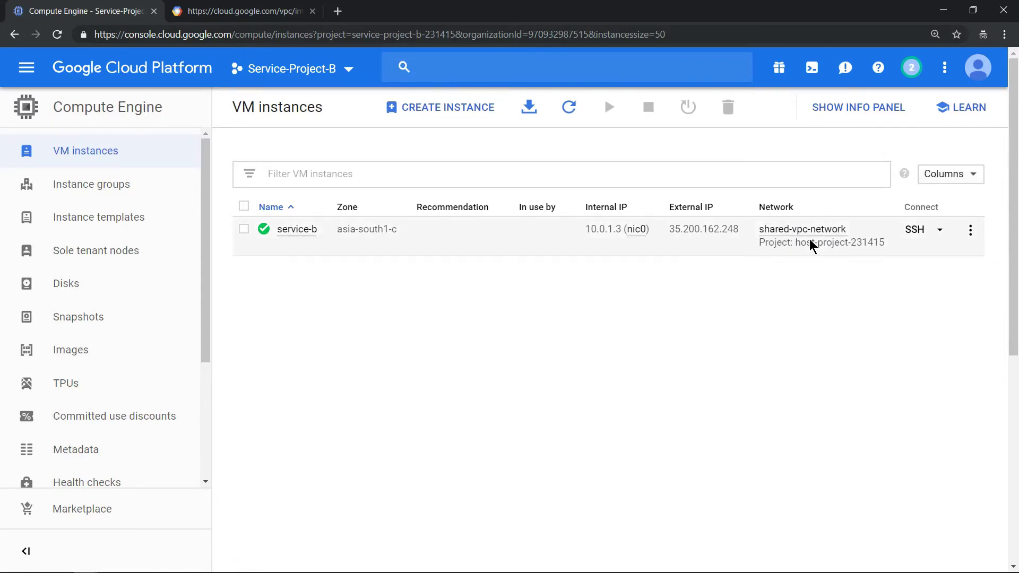
left_click(915, 230)
left_click(788, 391)
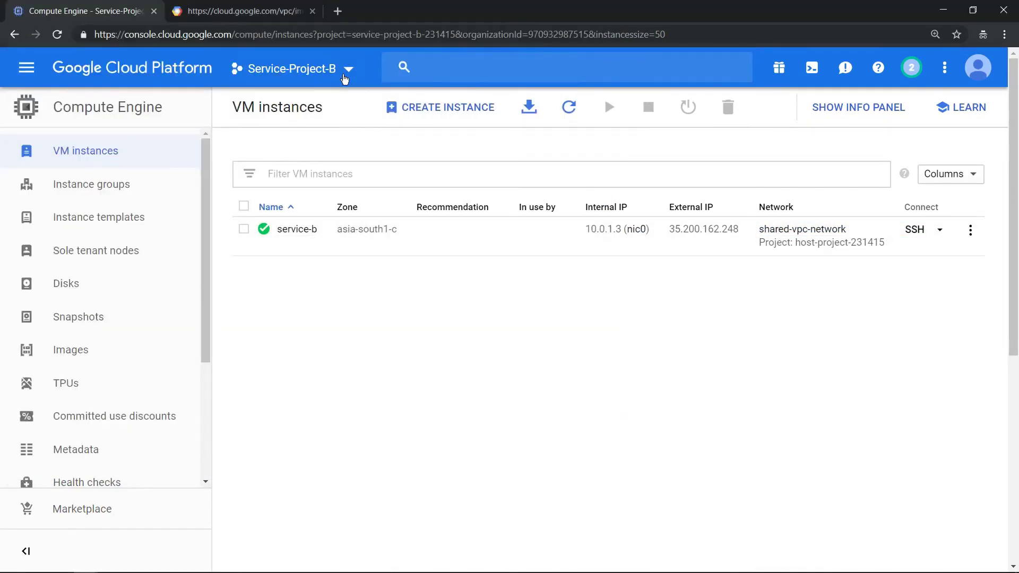
- Switch to Service-Project-A with Ctrl+O and SSH into the service-a instance
key("ctrl+o")
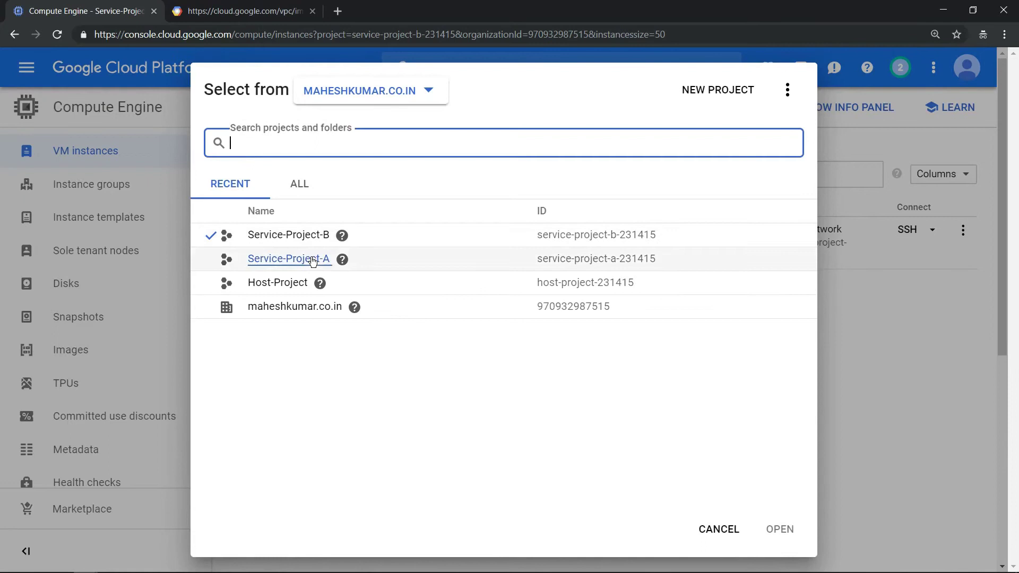
left_click(635, 267)
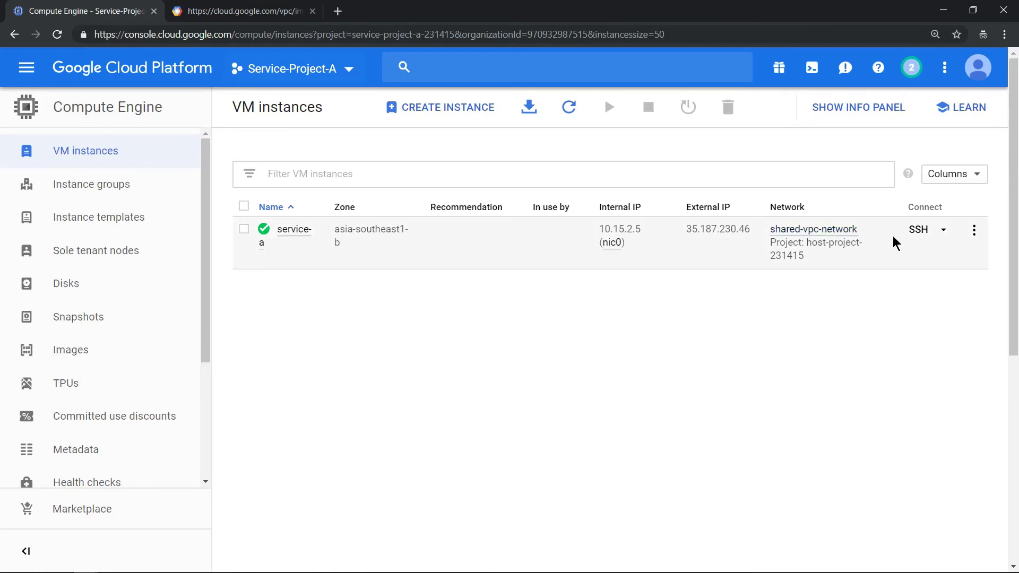
left_click(917, 230)
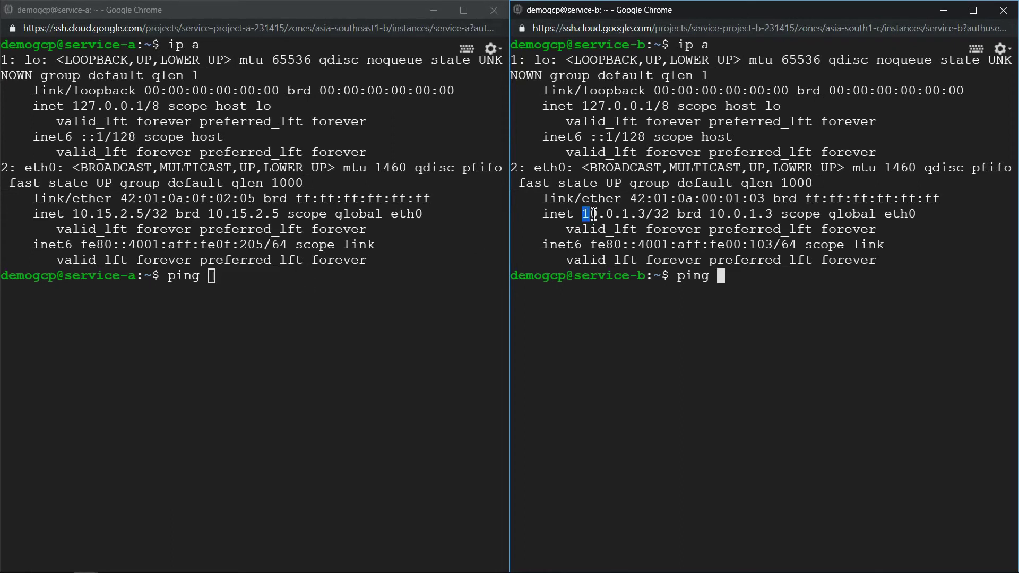
- Ping service-b's internal address 10.0.1.3 from the service-a SSH terminal
left_click_drag(584, 213, 645, 214)
left_click(296, 288)
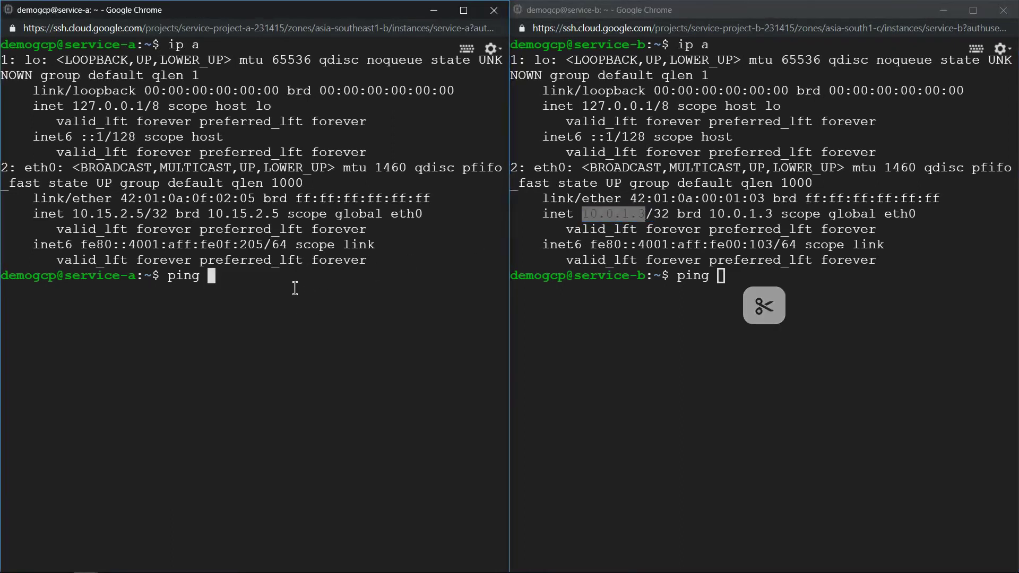
type("10.0.1.3")
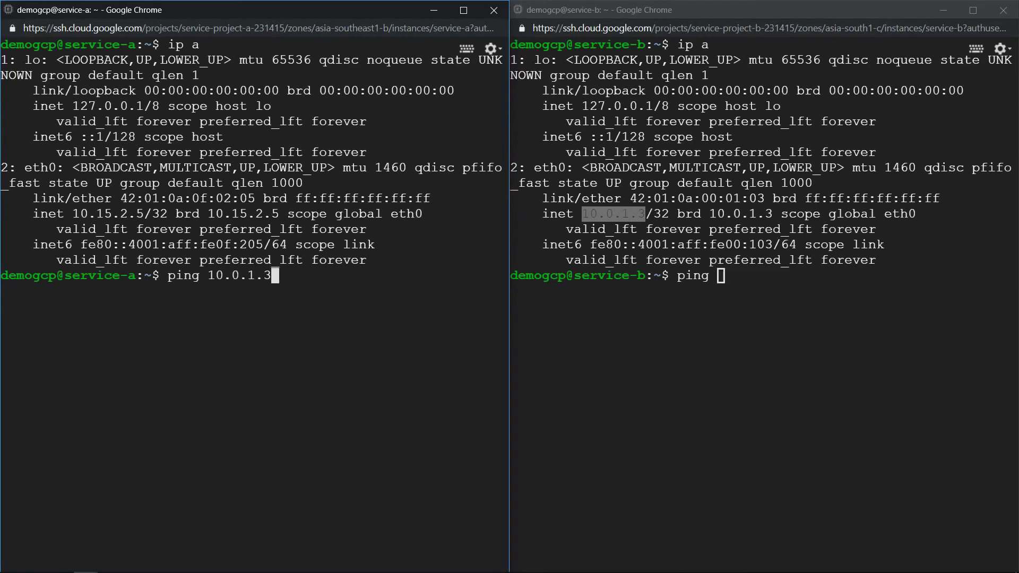
key("Return")
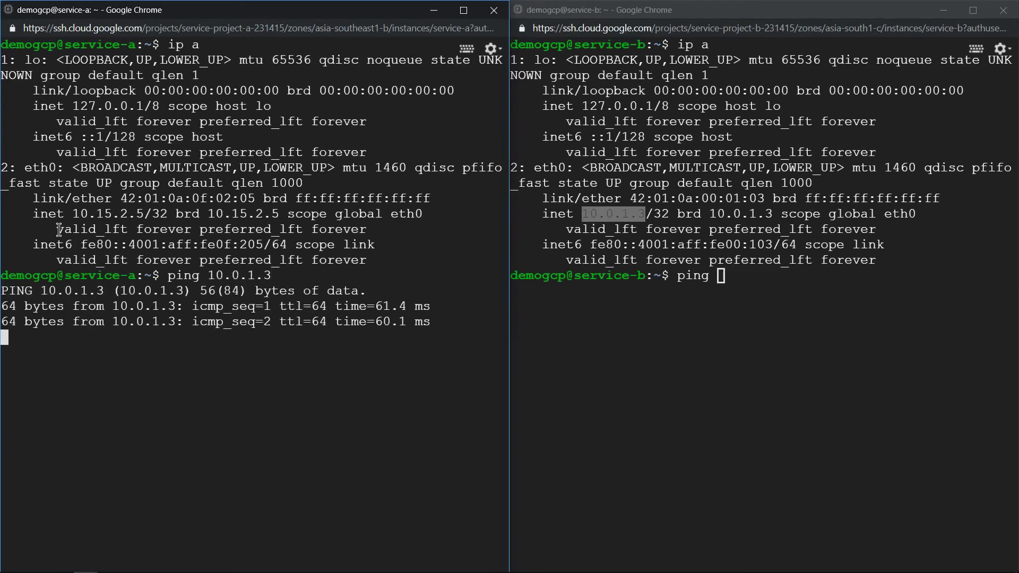
- Ping service-a's internal address 10.15.2.5 from the service-b SSH terminal
left_click_drag(71, 214, 144, 212)
key("ctrl+c")
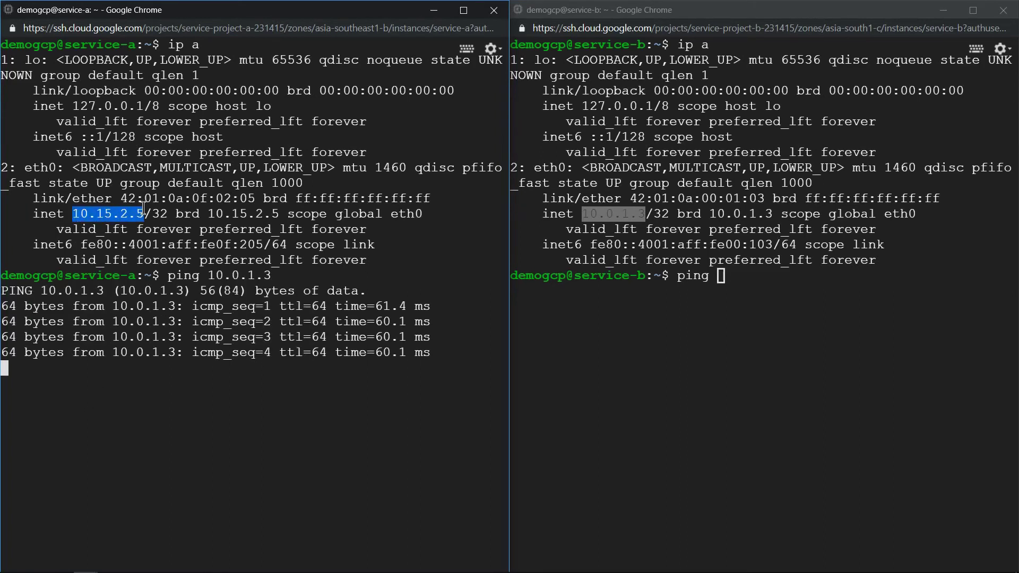
left_click(744, 298)
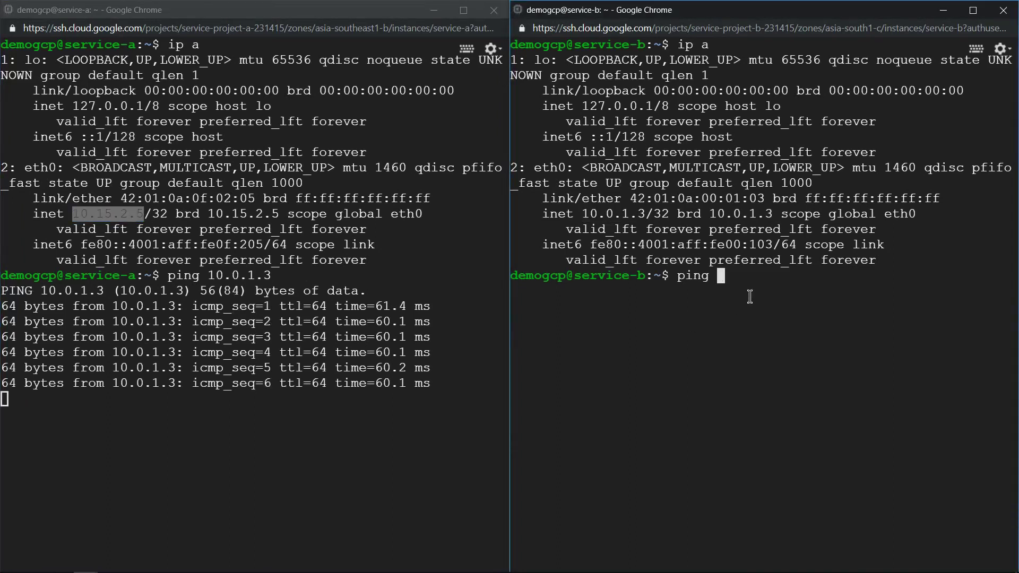
key("ctrl+v")
key("Return")
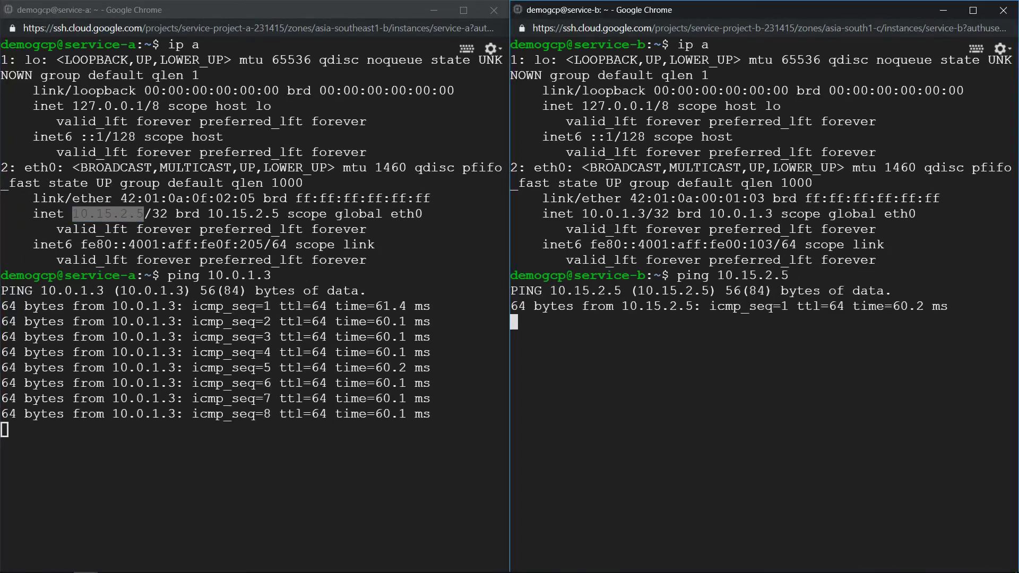